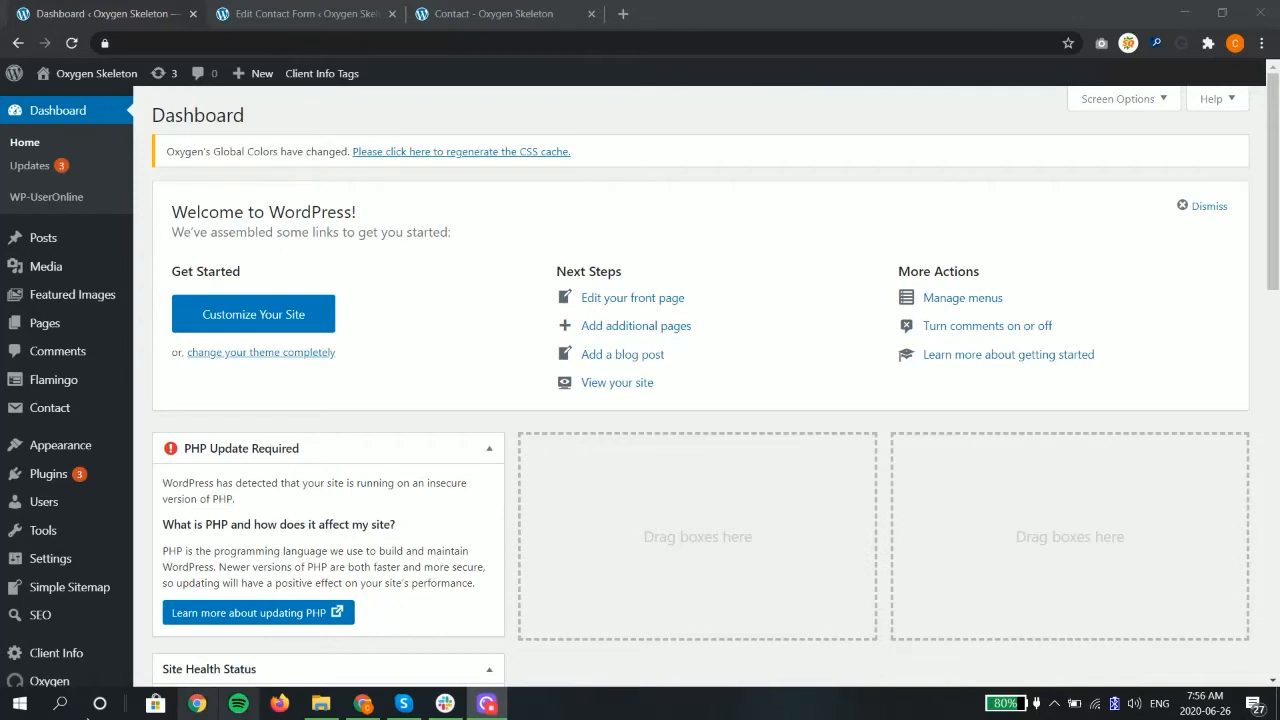
Step: Open Contact form 1 for editing from the list of contact forms
mouse_move(57, 418)
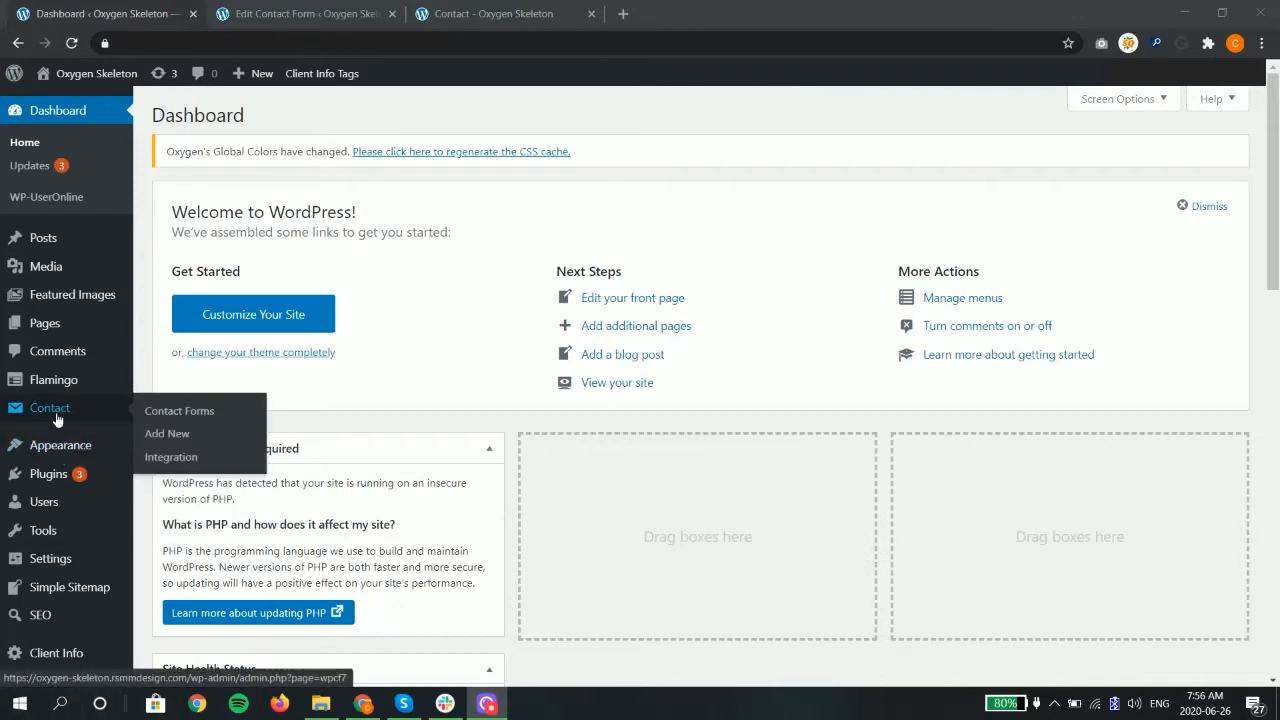
click(179, 414)
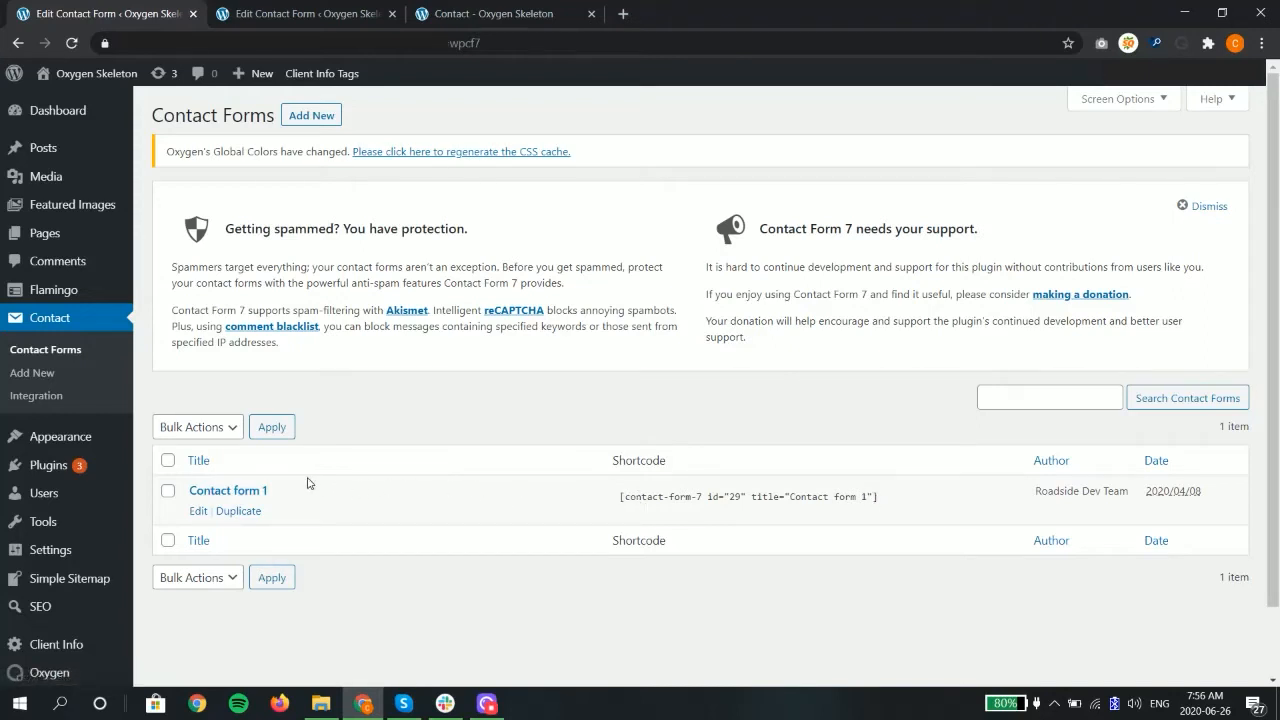
click(255, 492)
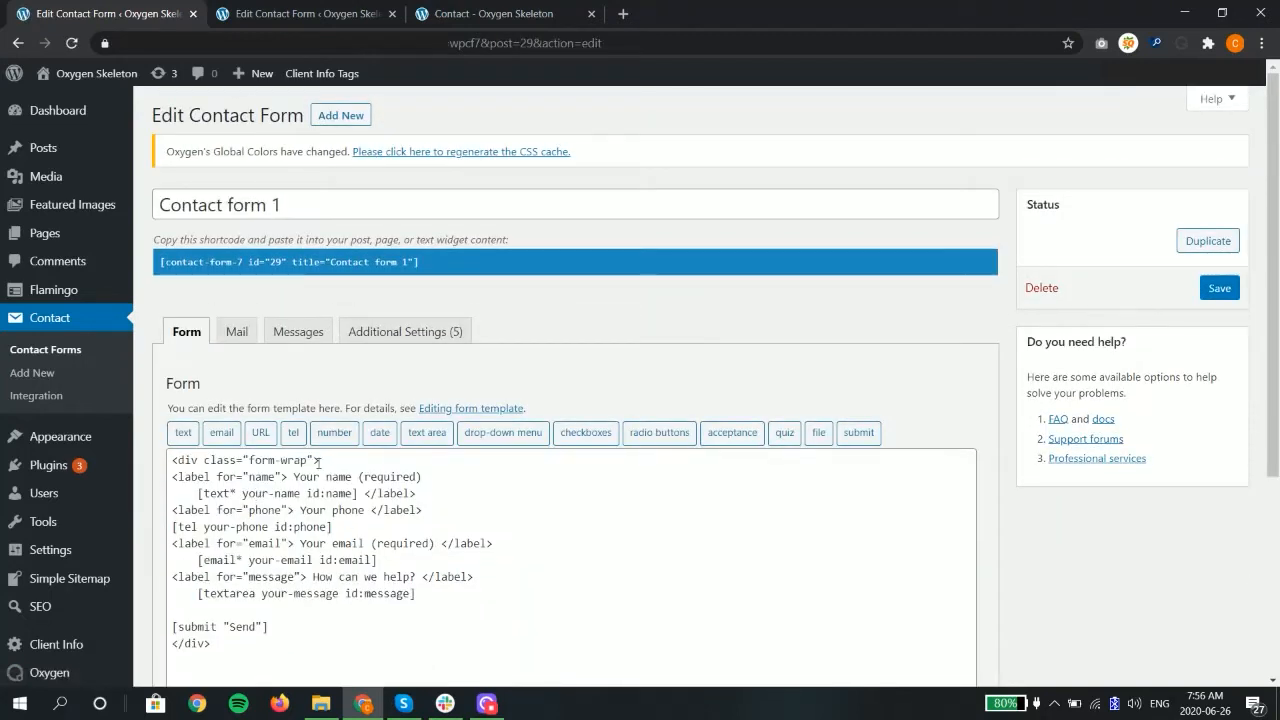
Step: Examine the form template's form-wrap container, the field type tags and the your-name field name
drag(326, 463, 168, 467)
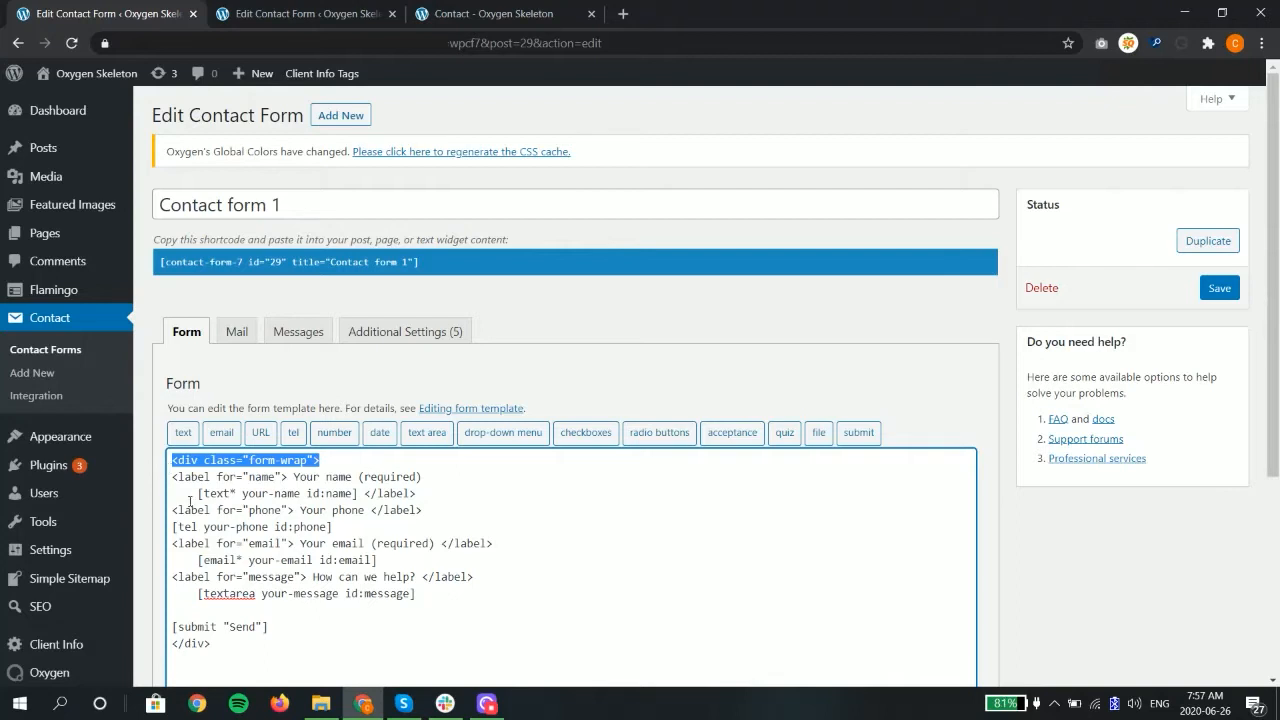
drag(198, 493, 229, 493)
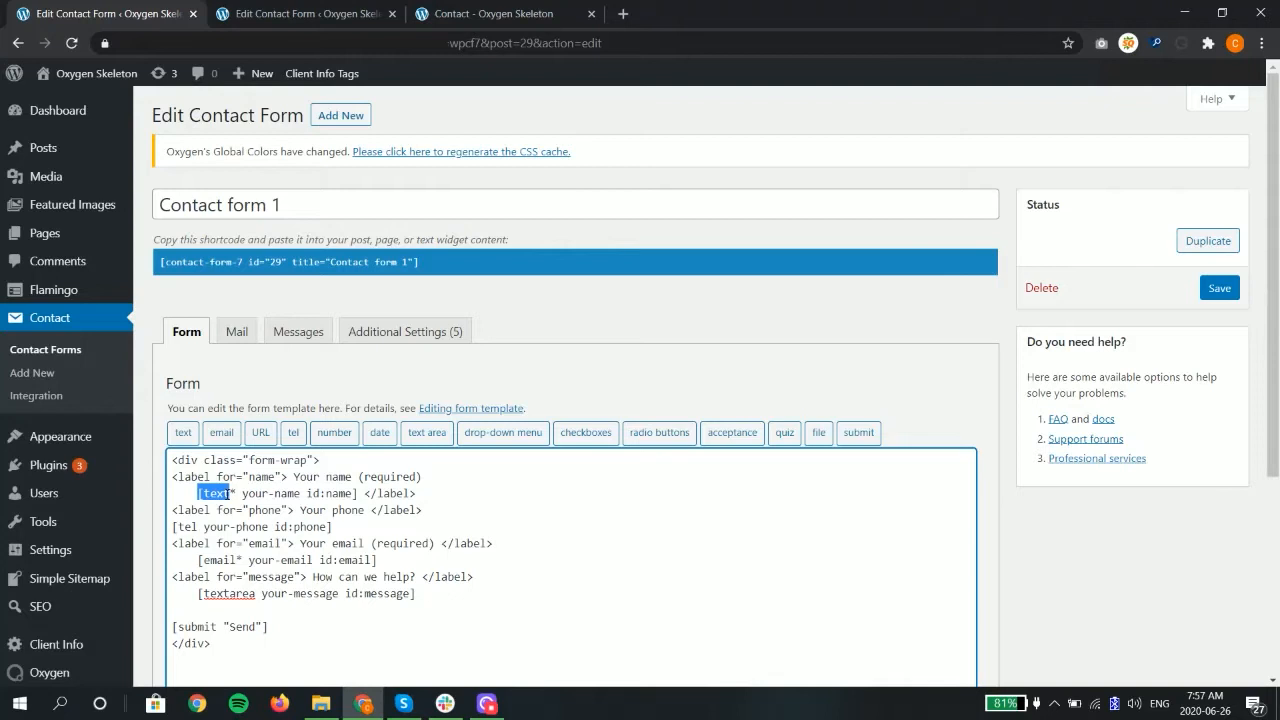
click(193, 526)
drag(197, 560, 197, 594)
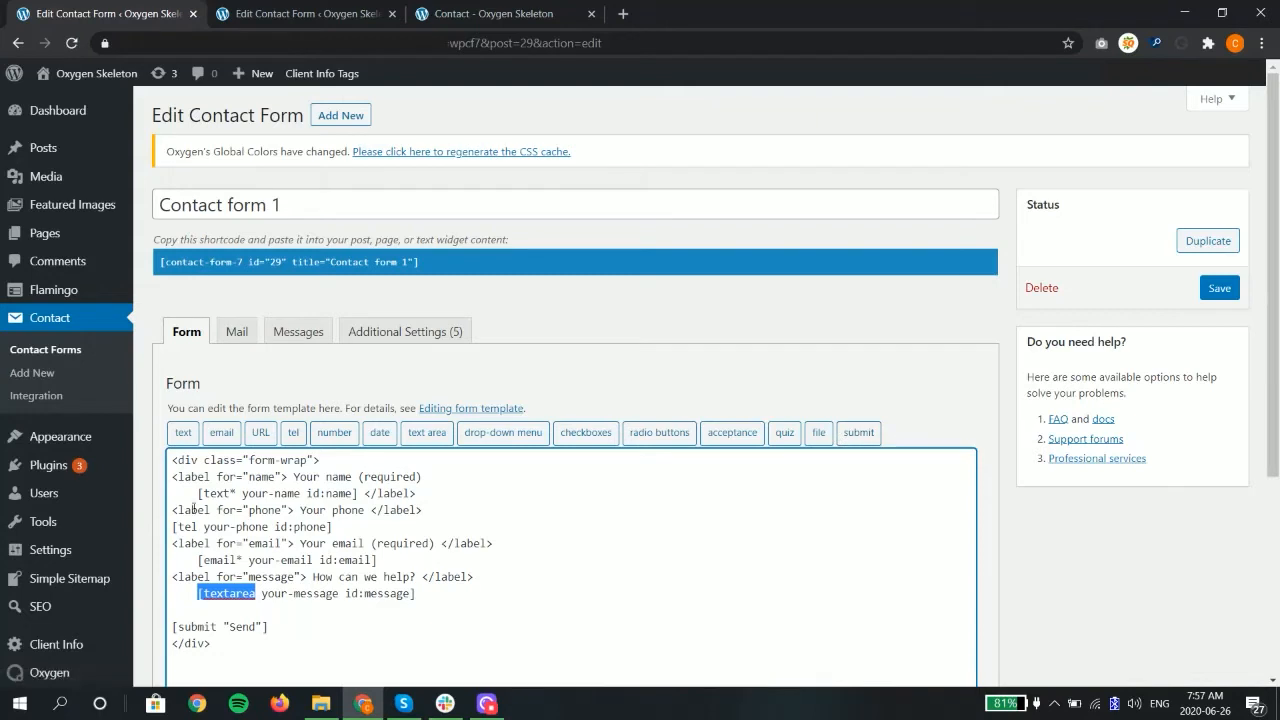
drag(242, 492, 301, 493)
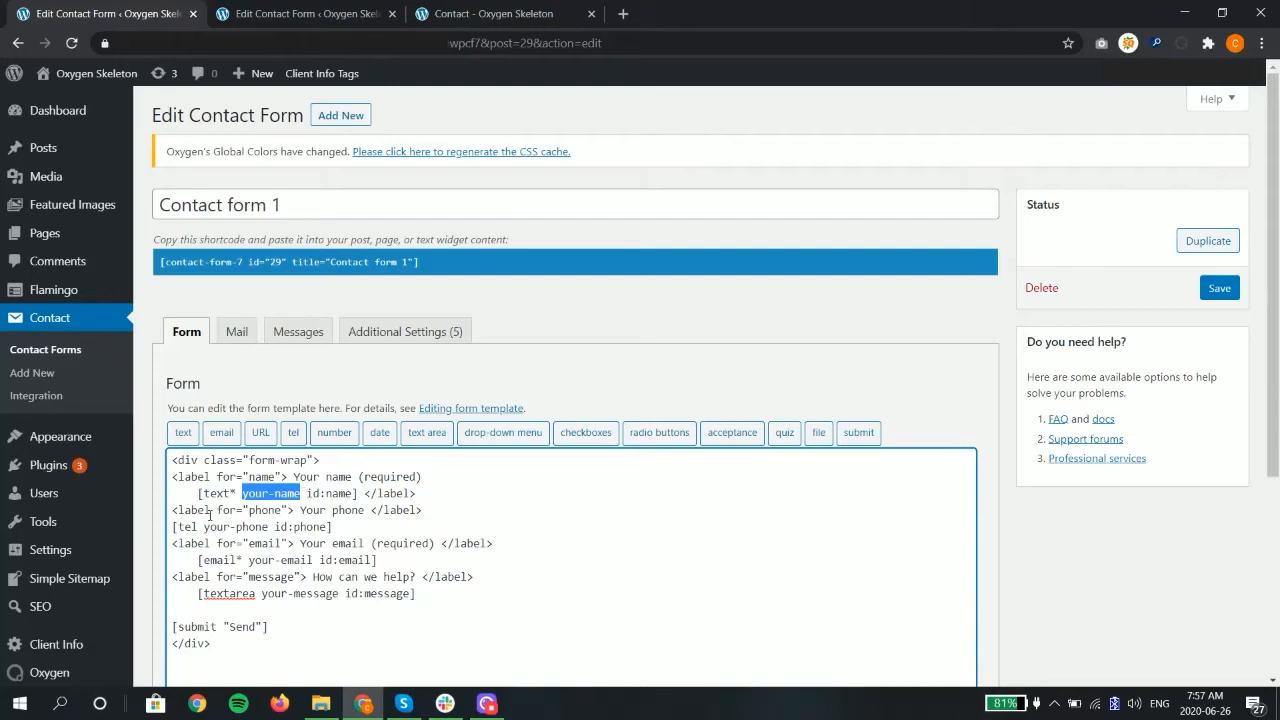
Step: Examine the form's mail template, including the additional headers and the name, subject and message entries in the message body
click(238, 333)
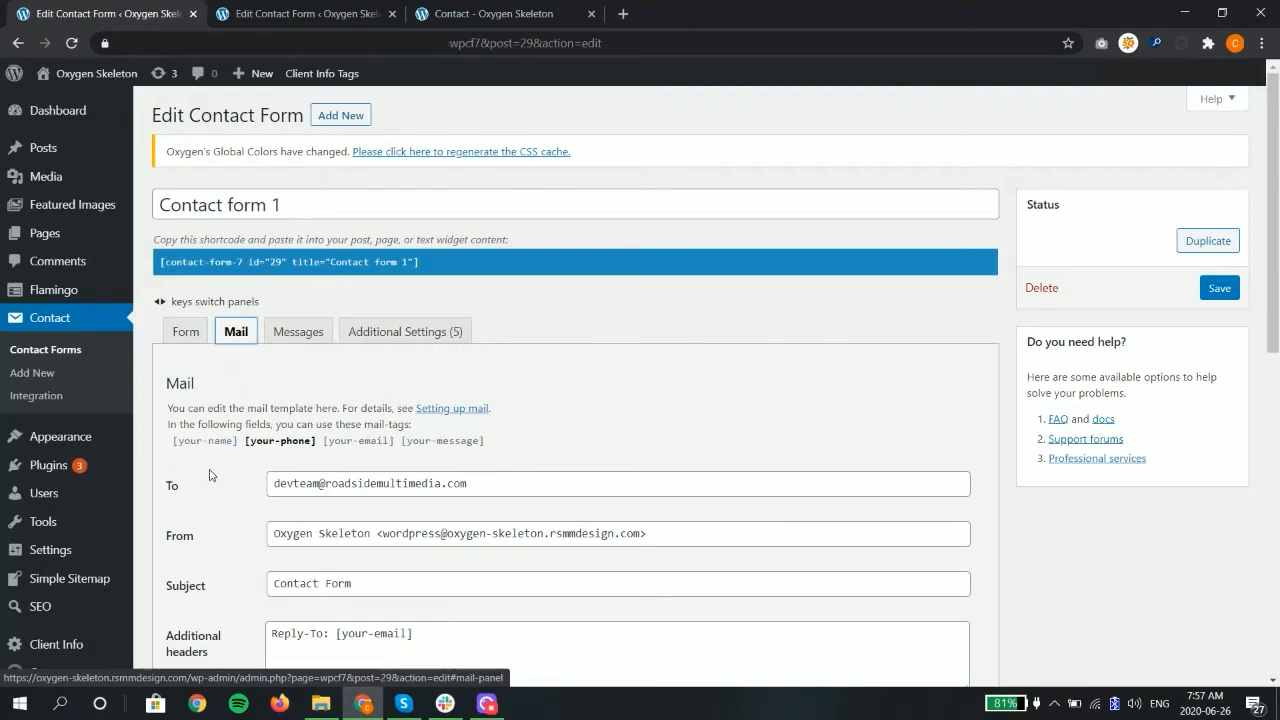
scroll(209, 490, down, 1)
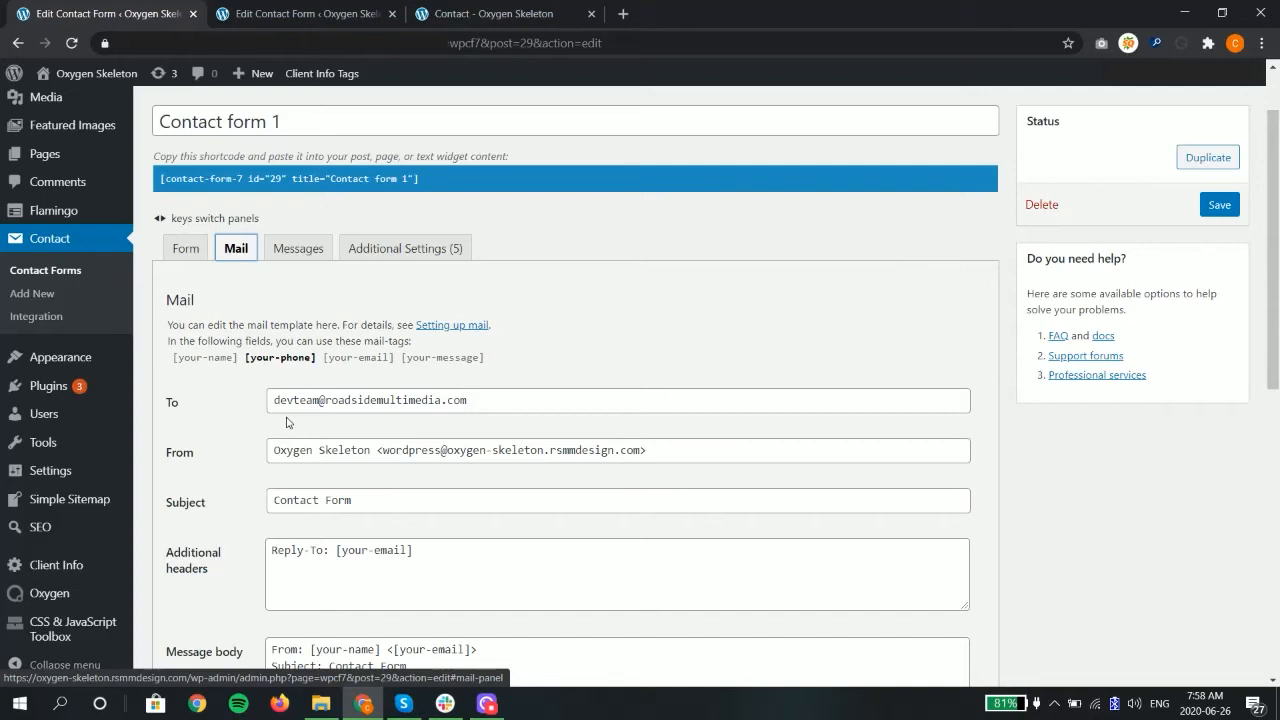
click(347, 580)
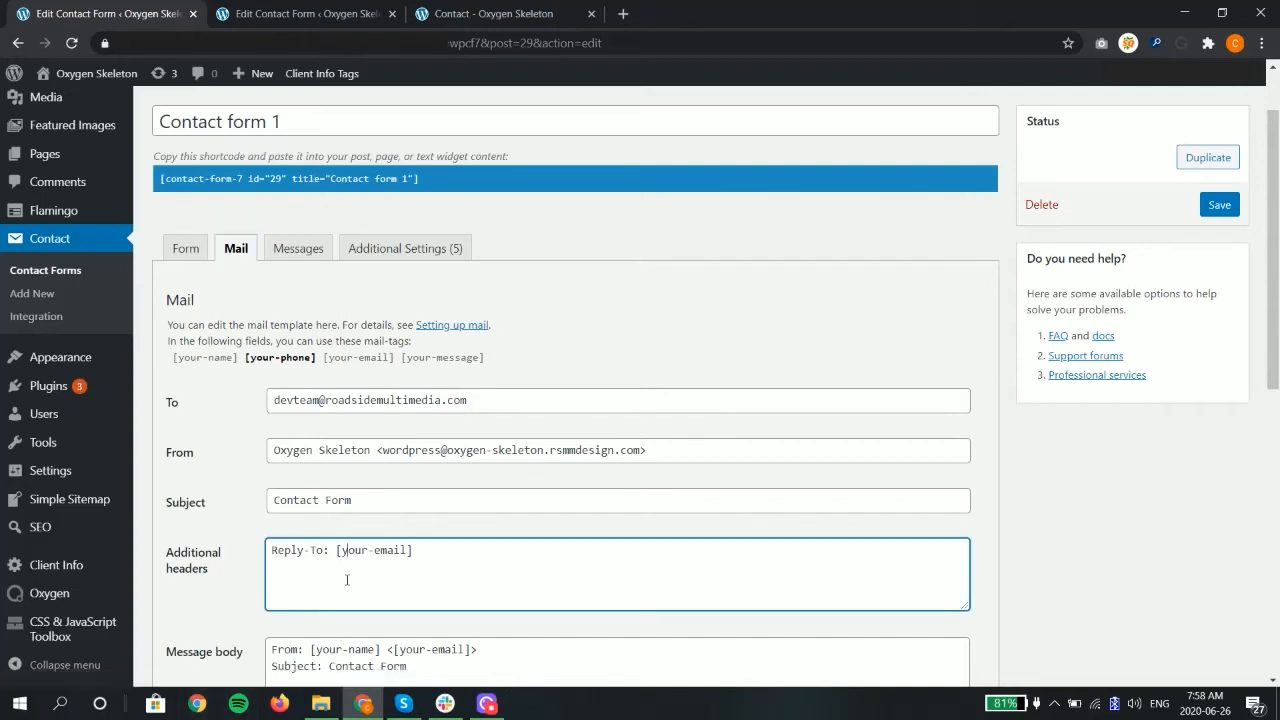
scroll(356, 566, down, 1)
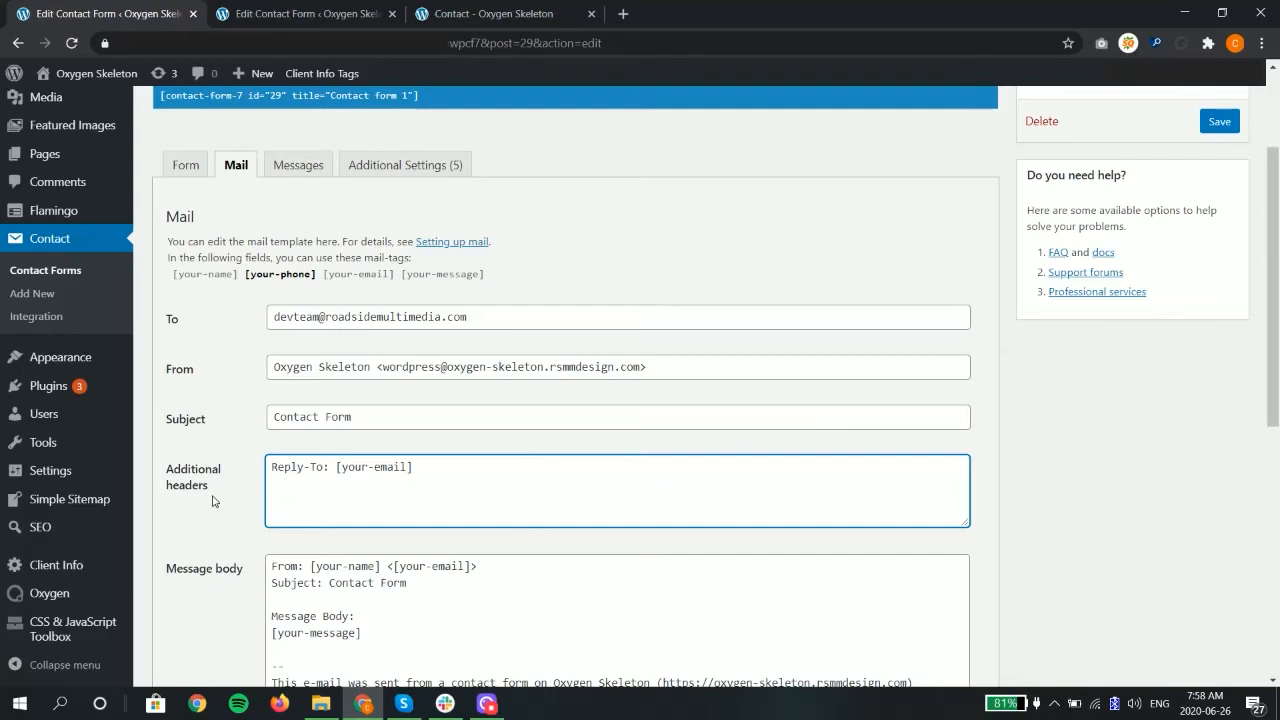
scroll(212, 501, down, 2)
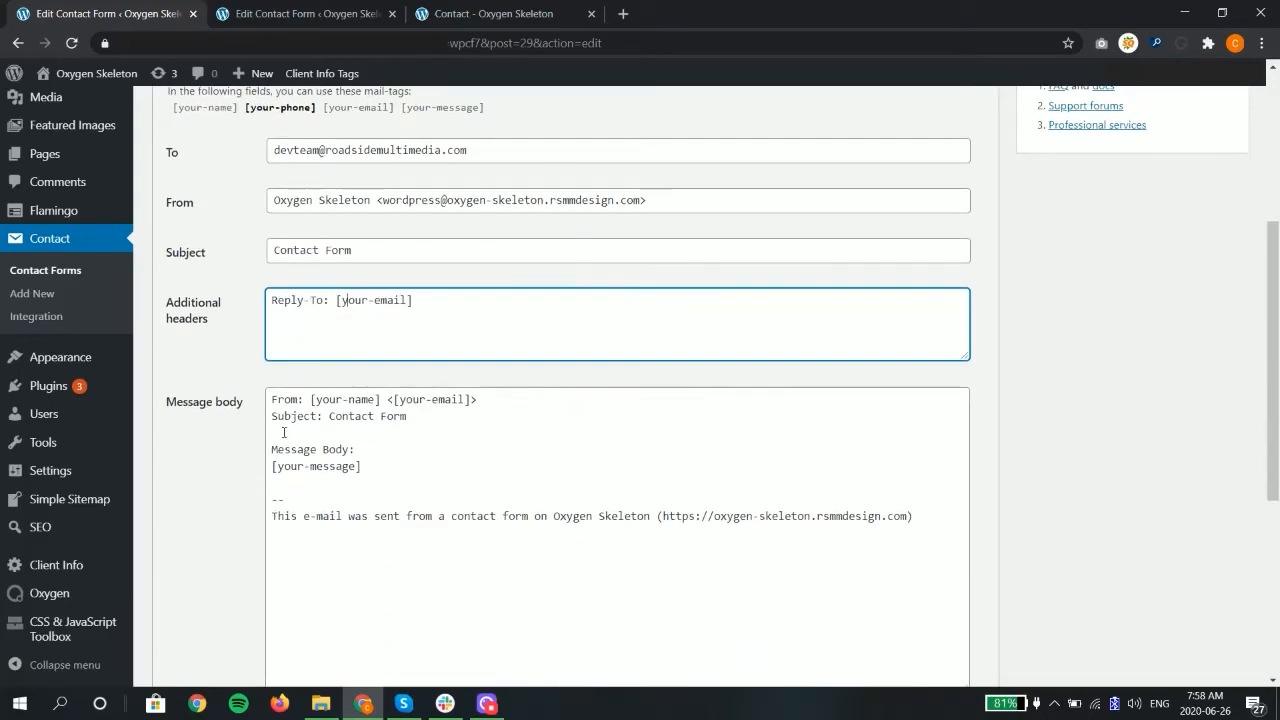
drag(309, 398, 378, 403)
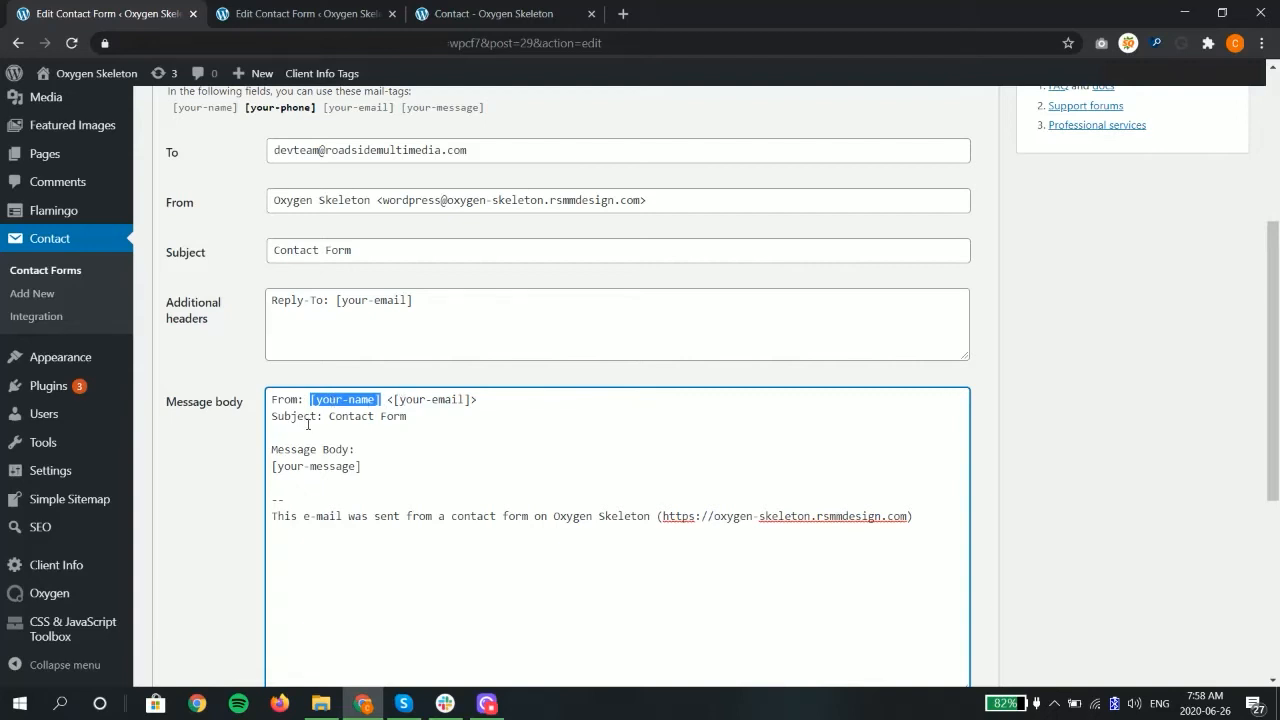
drag(329, 416, 374, 416)
drag(387, 416, 407, 416)
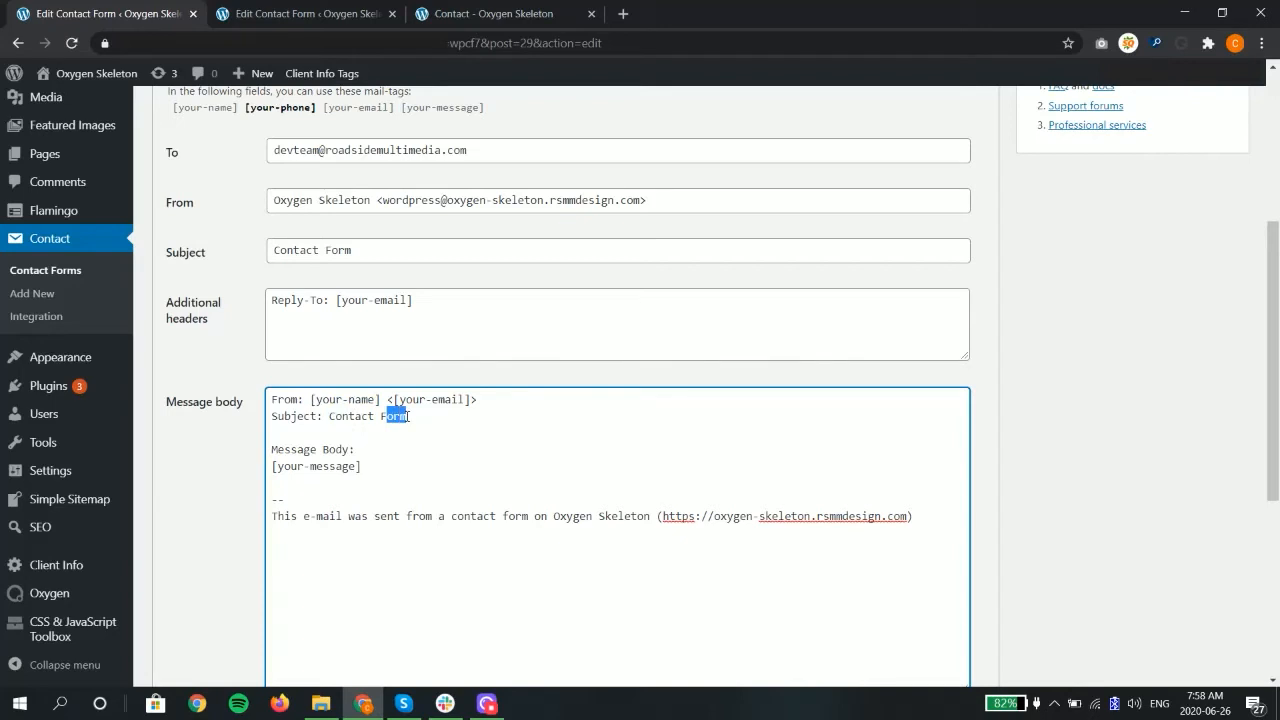
click(407, 416)
drag(272, 466, 361, 466)
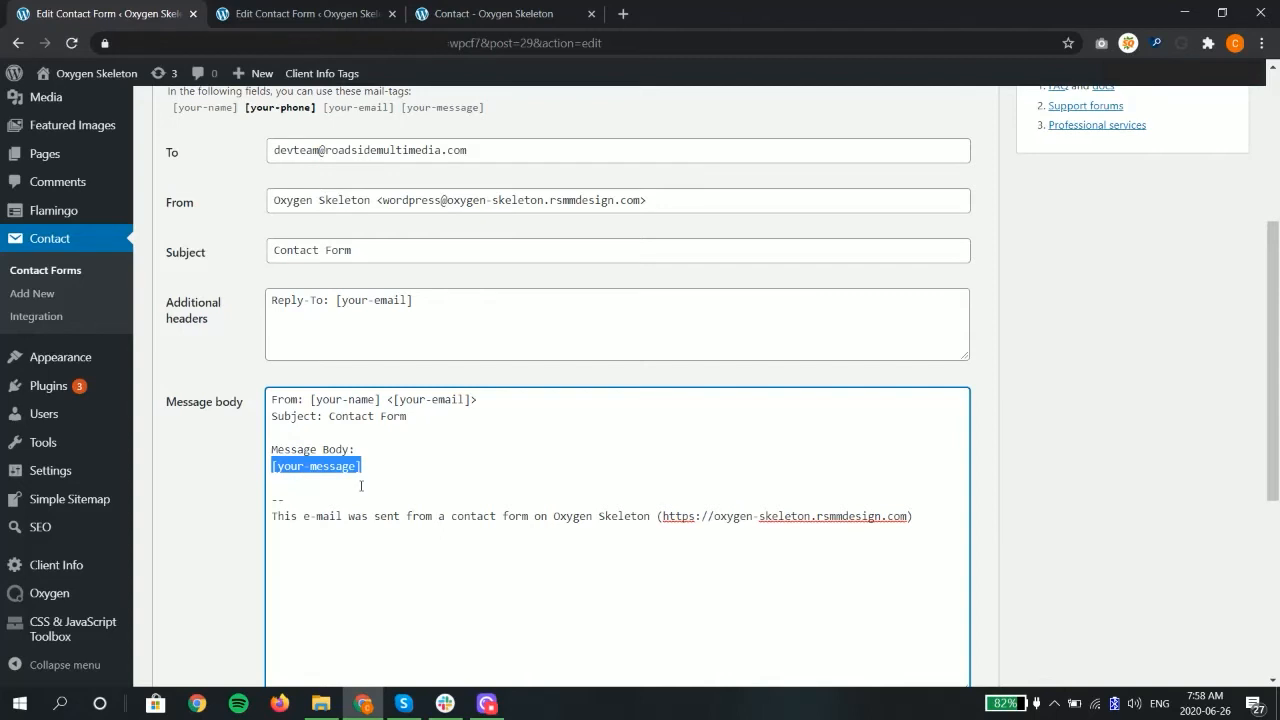
scroll(350, 484, up, 2)
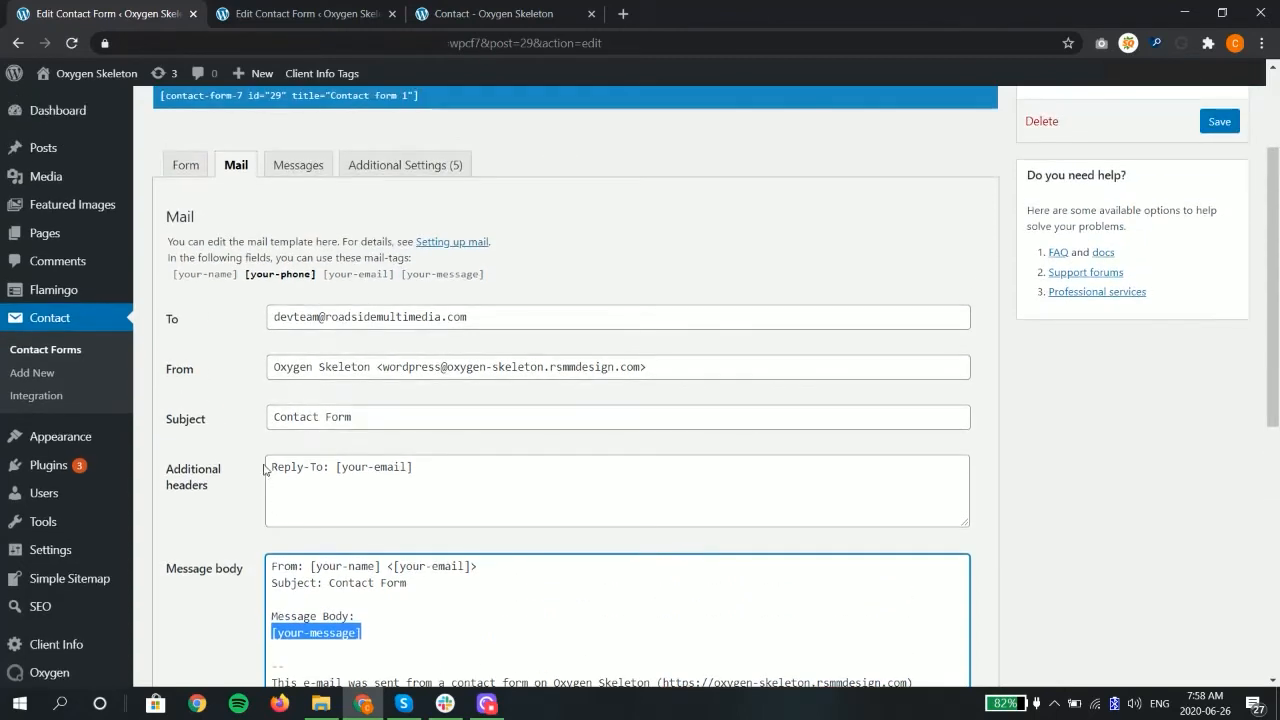
Step: Review the form's message for a successful submission and the Flamingo lines in its additional settings
click(296, 168)
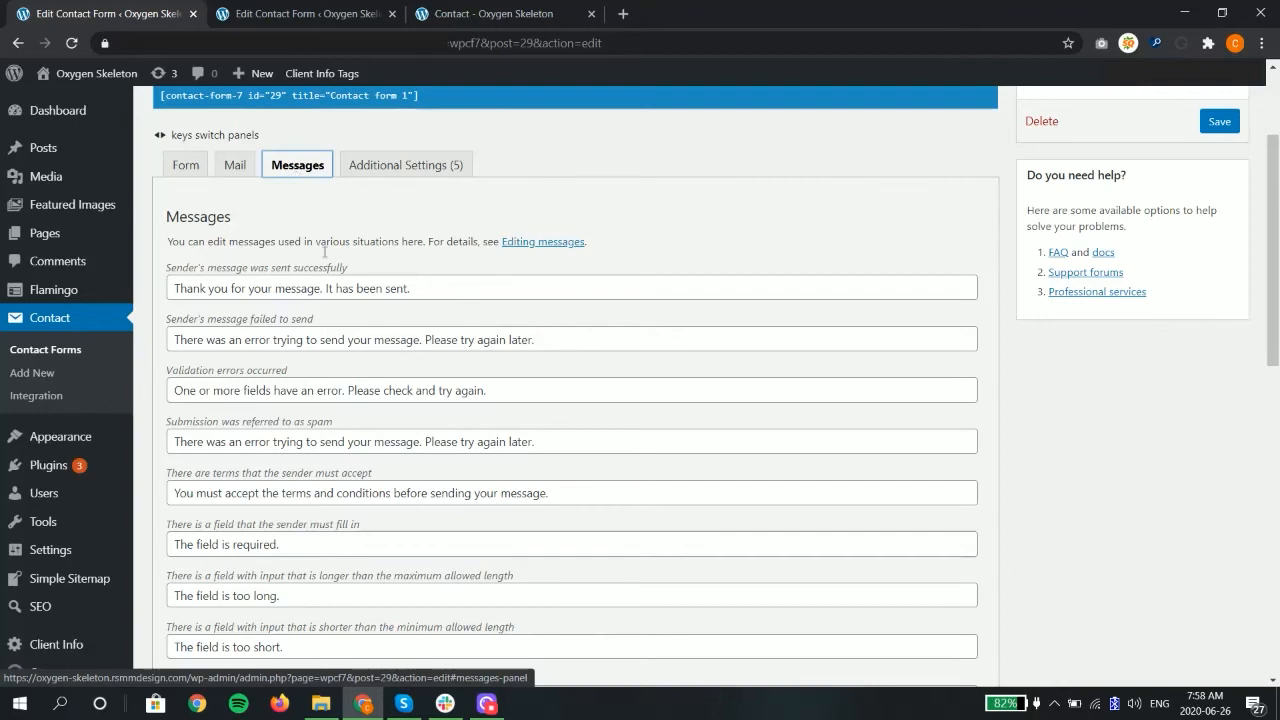
drag(420, 289, 171, 289)
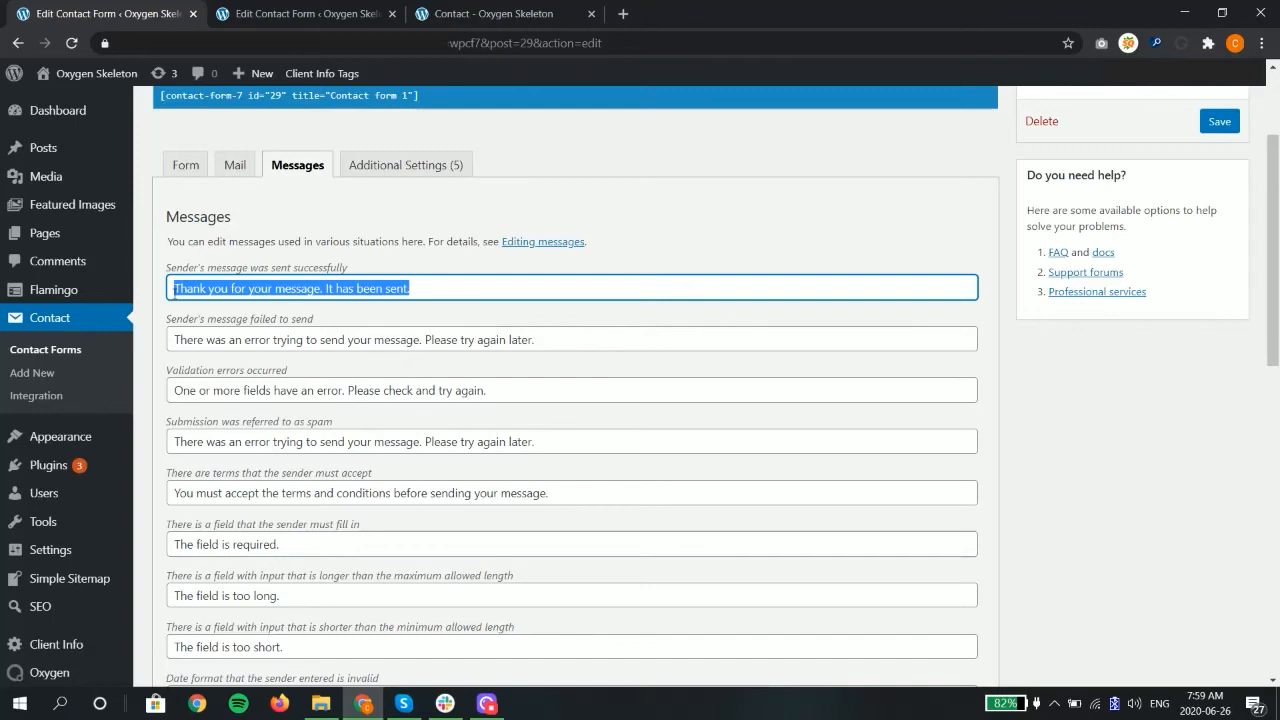
click(388, 172)
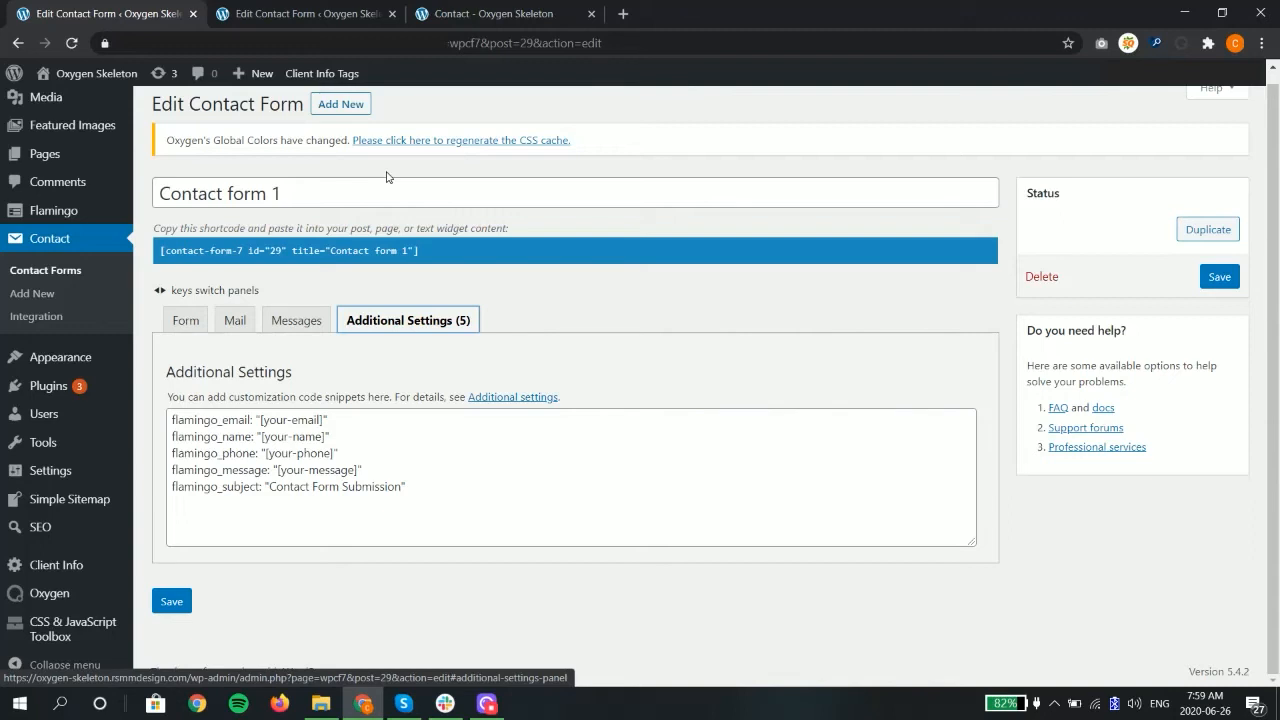
click(218, 421)
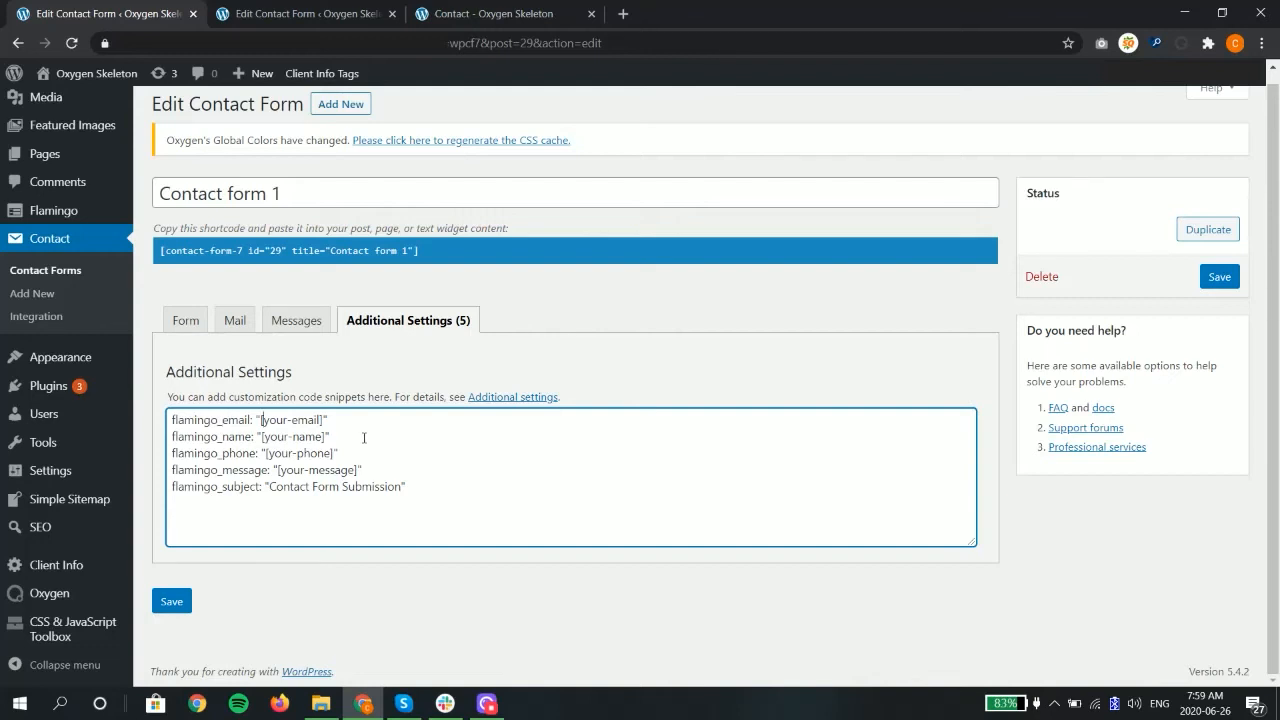
key(Down)
key(Down)
key(Down)
key(Down)
Step: On the Contact page in the Oxygen builder, search the elements for "short" and select the existing form's Shortcode element
click(509, 14)
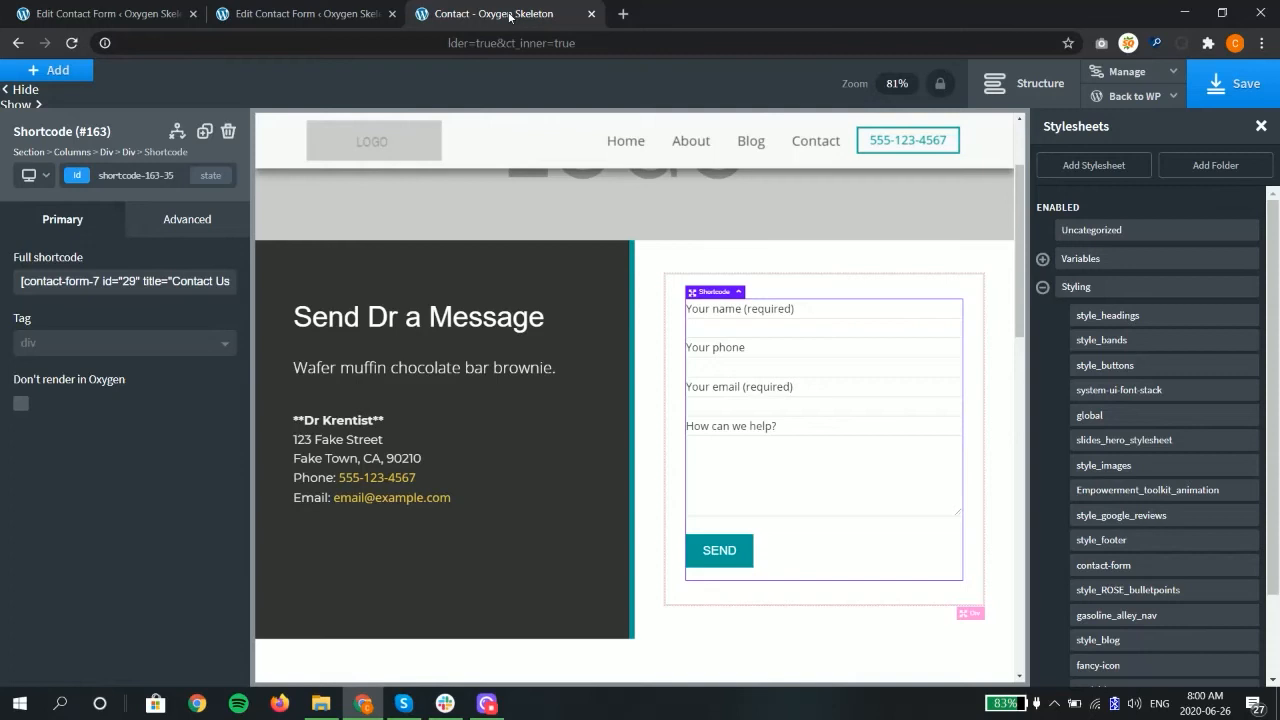
click(57, 72)
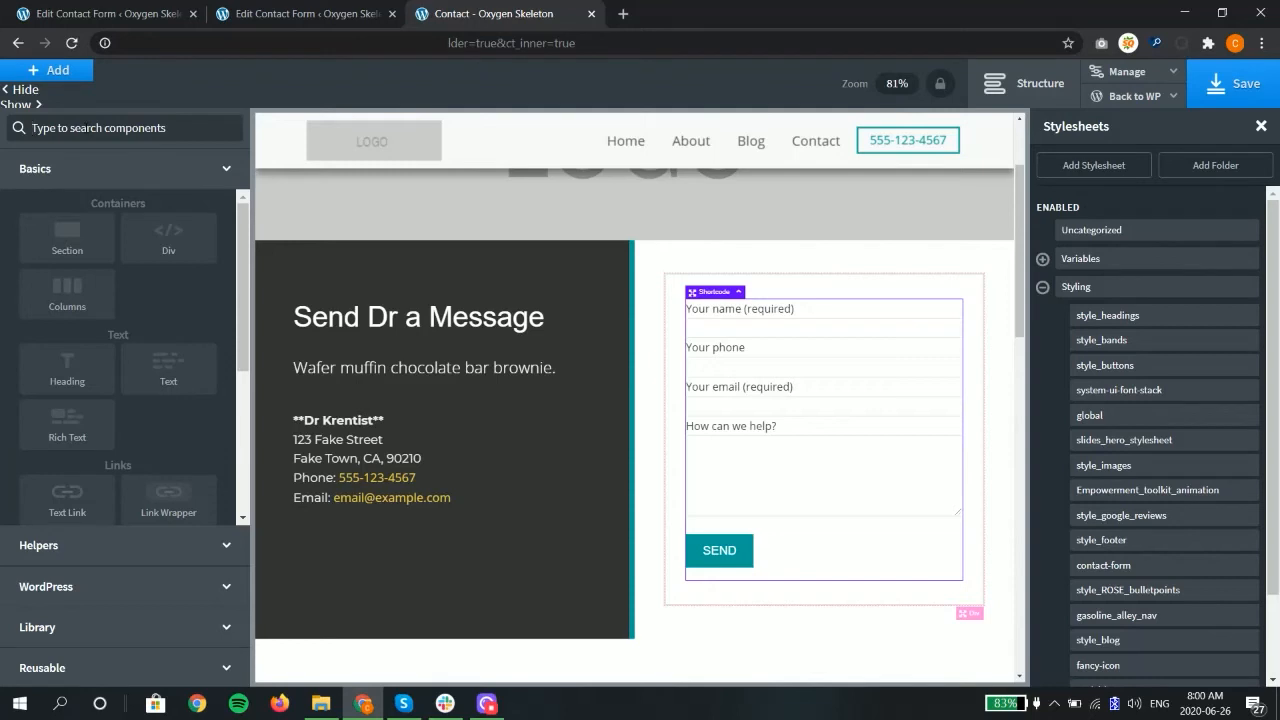
text(short)
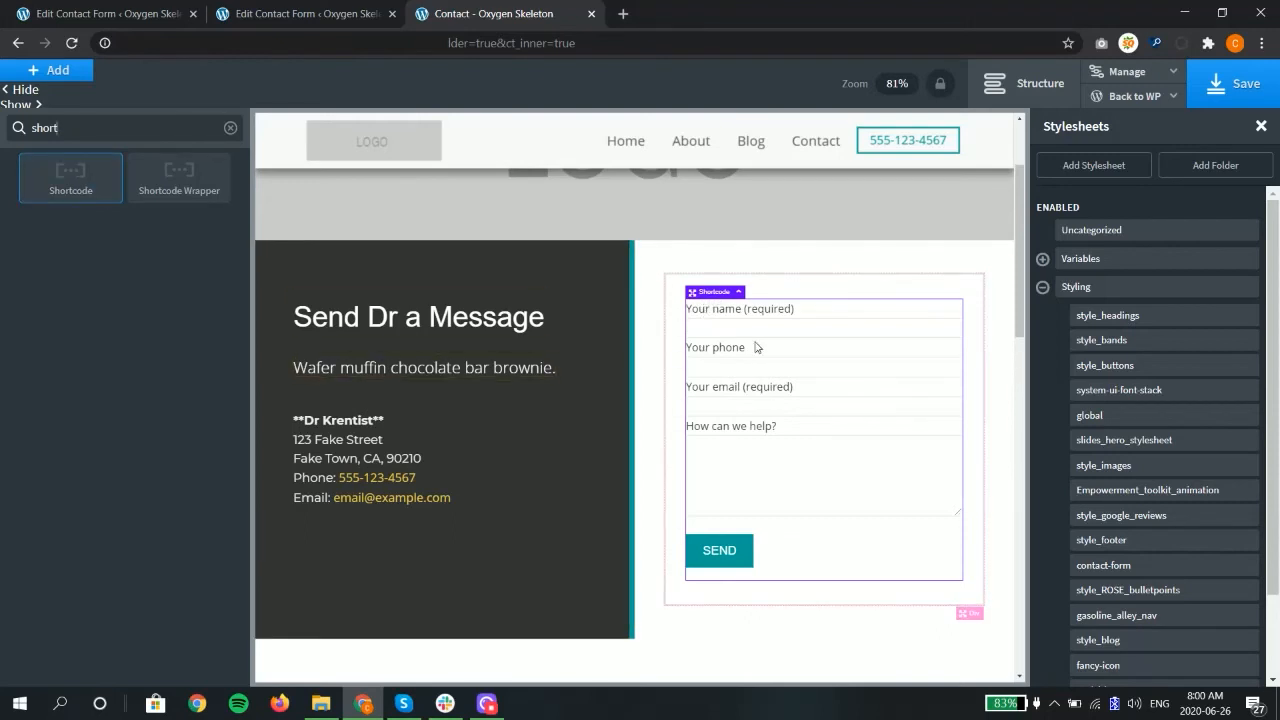
click(706, 324)
click(707, 324)
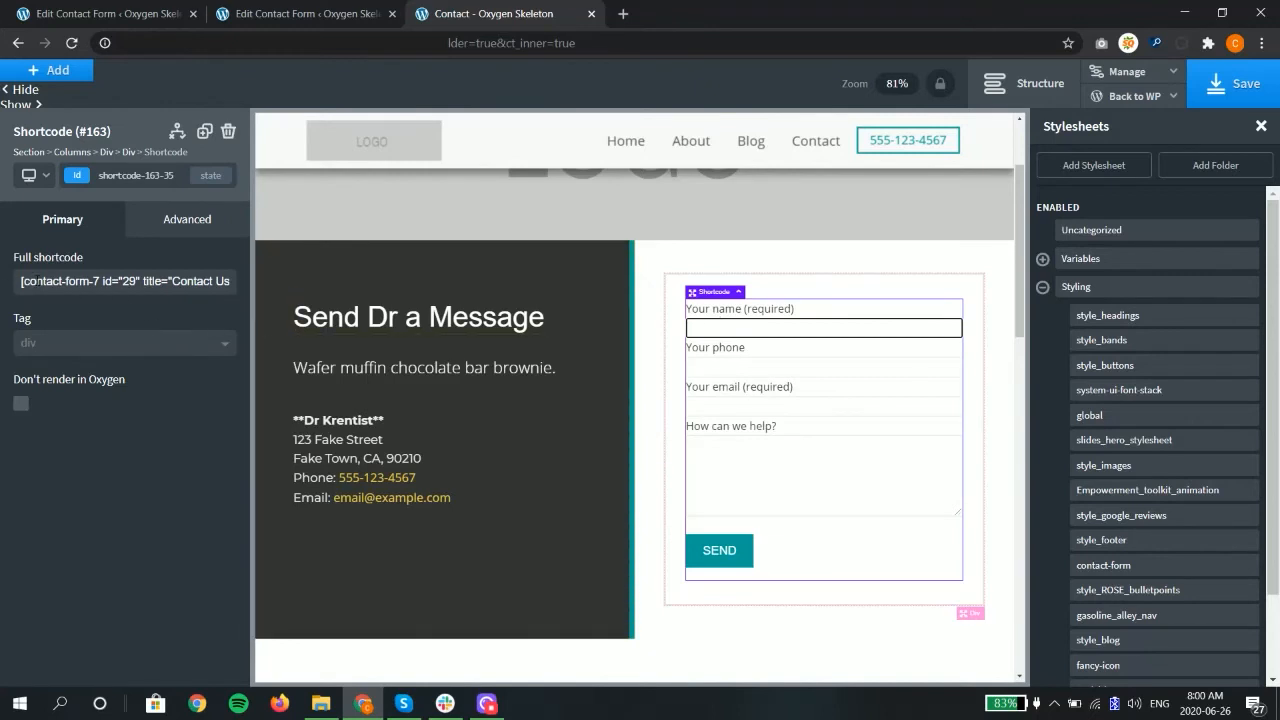
Step: Look up Contact form 1's shortcode in the WordPress contact forms list, and check the classes on the Contact page's Shortcode element
click(283, 15)
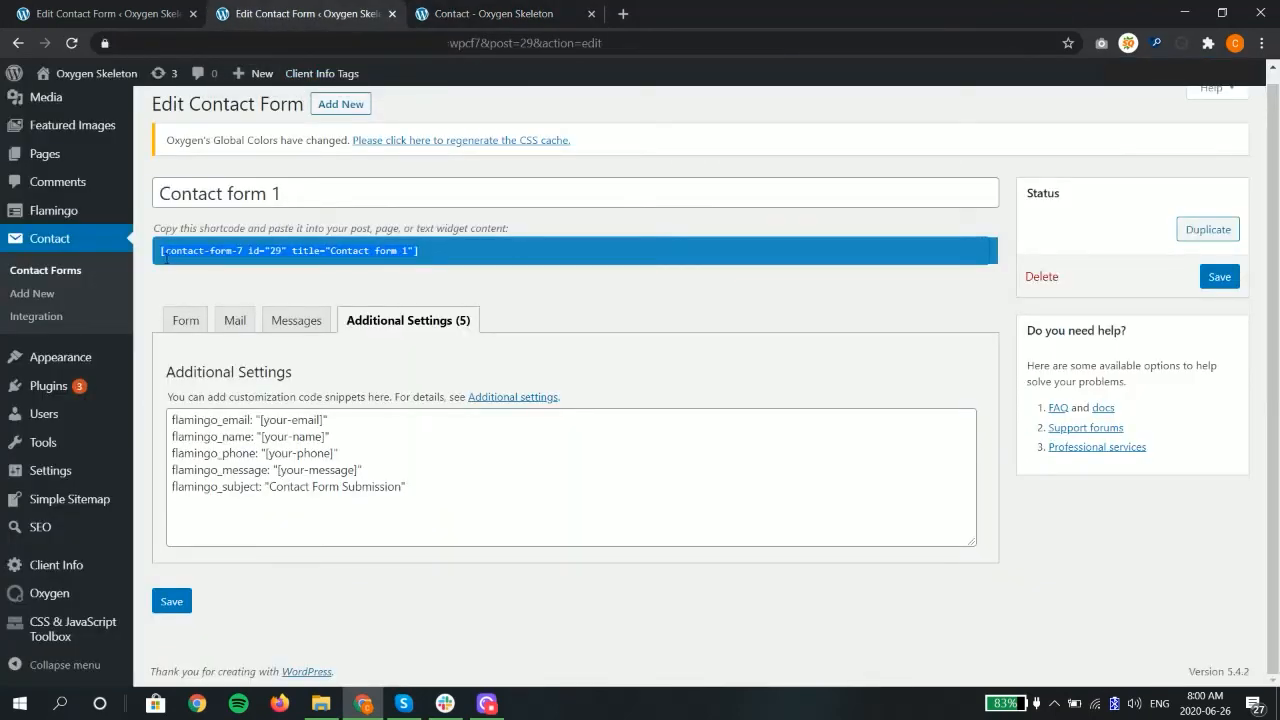
click(232, 252)
click(75, 277)
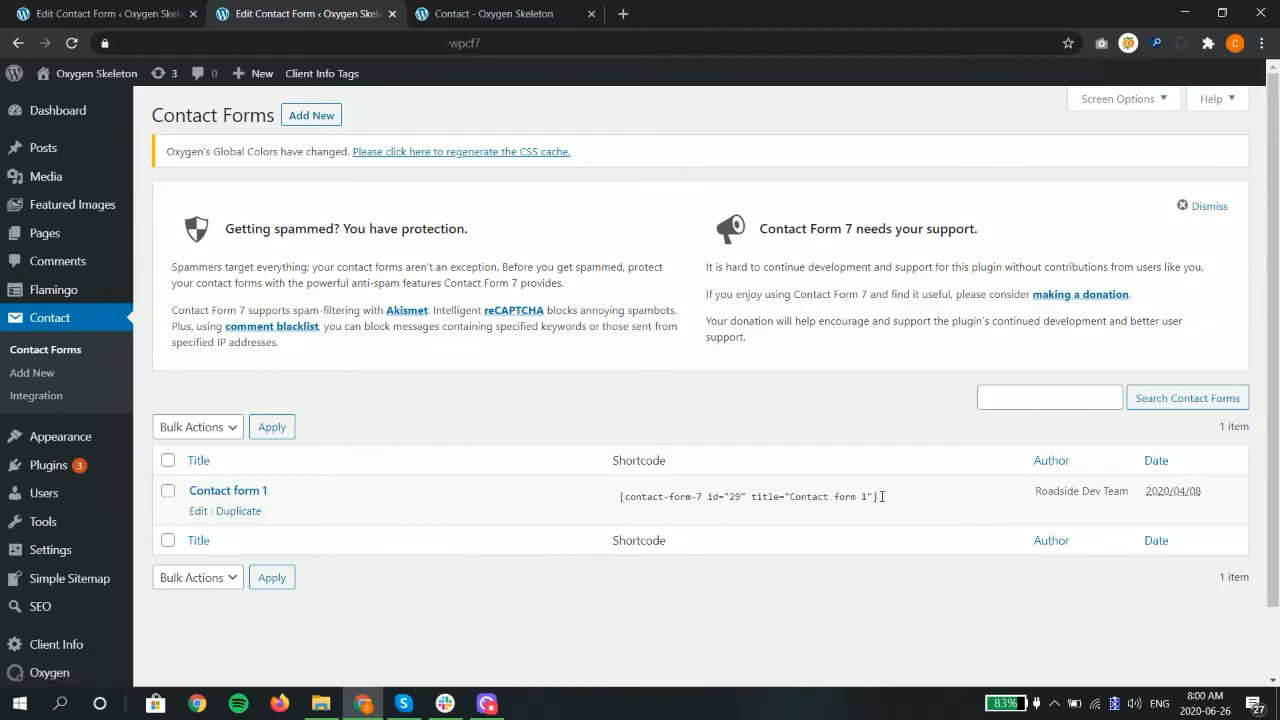
click(484, 18)
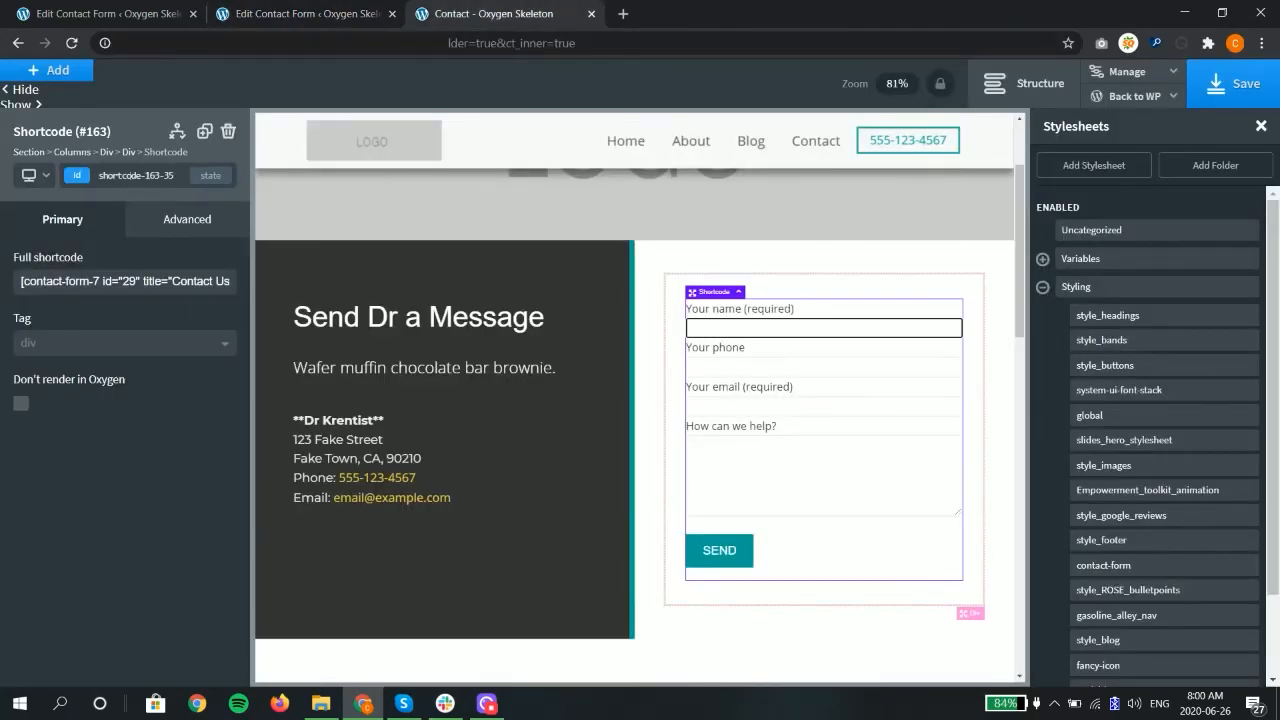
click(135, 175)
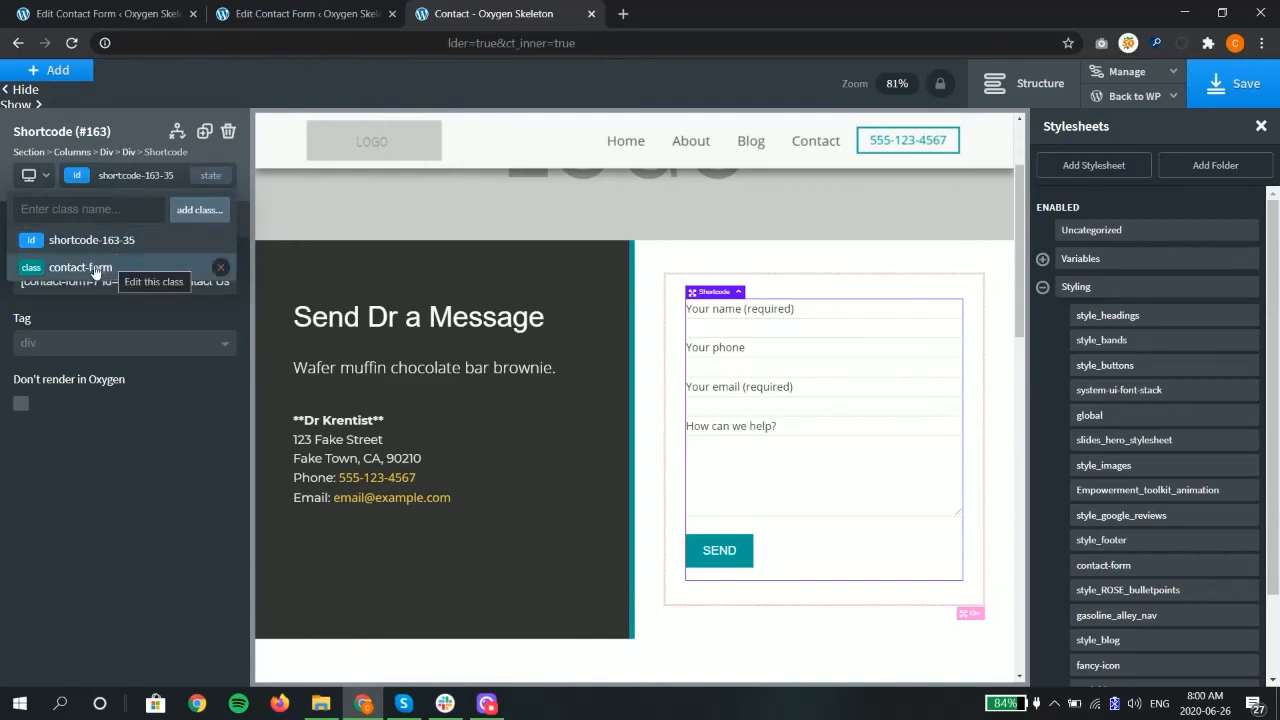
Step: Open the contact-form stylesheet in the Styling folder and examine its .wpcf7-form.sent .form-wrap rule
click(1173, 80)
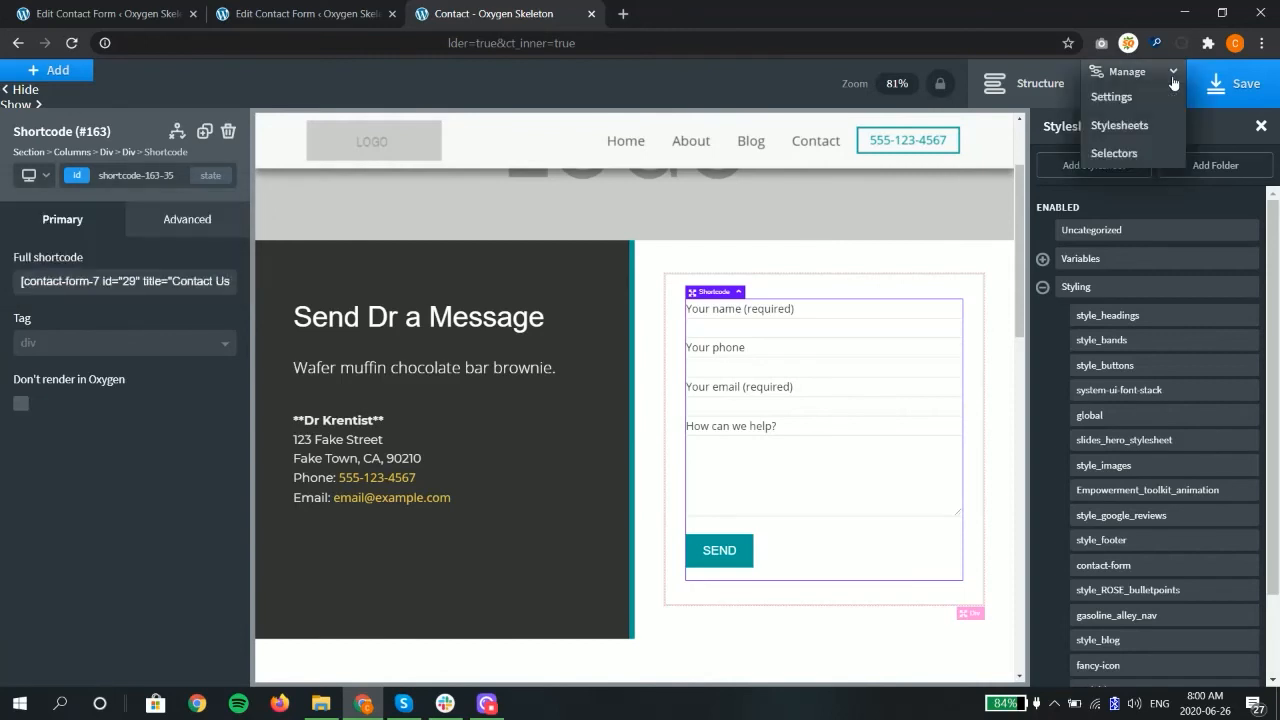
click(1146, 130)
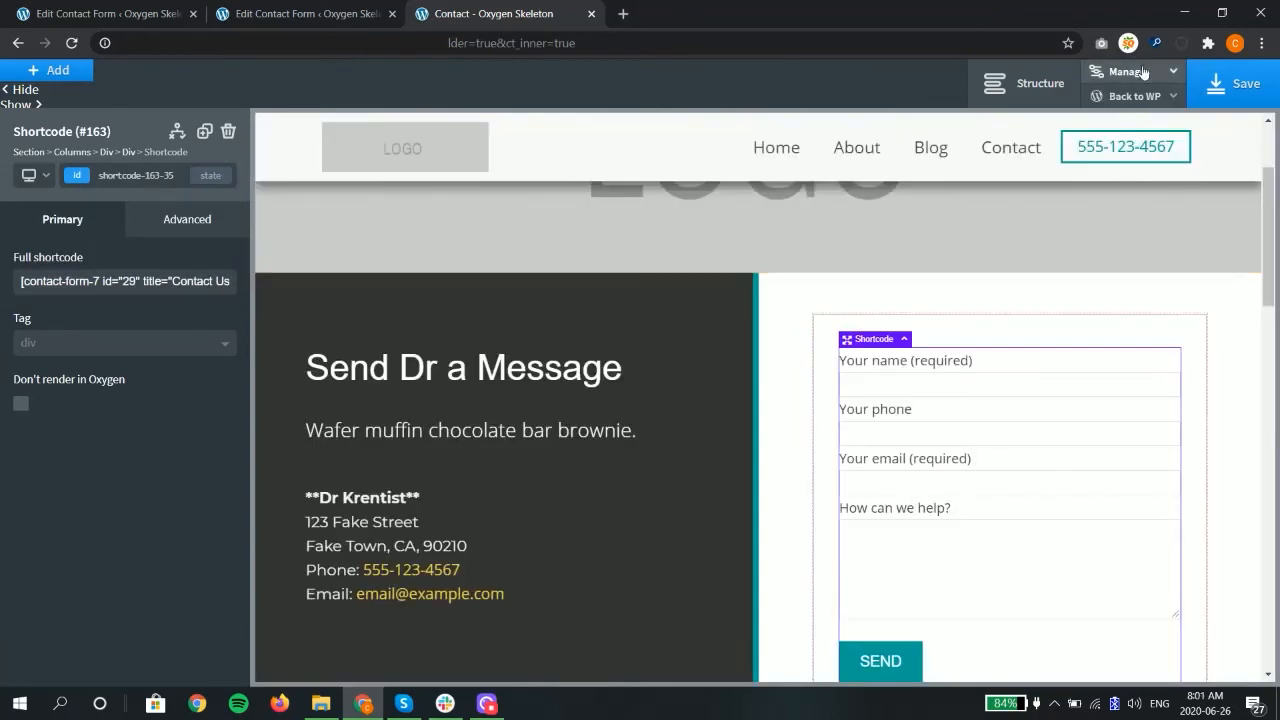
click(1141, 72)
click(1134, 125)
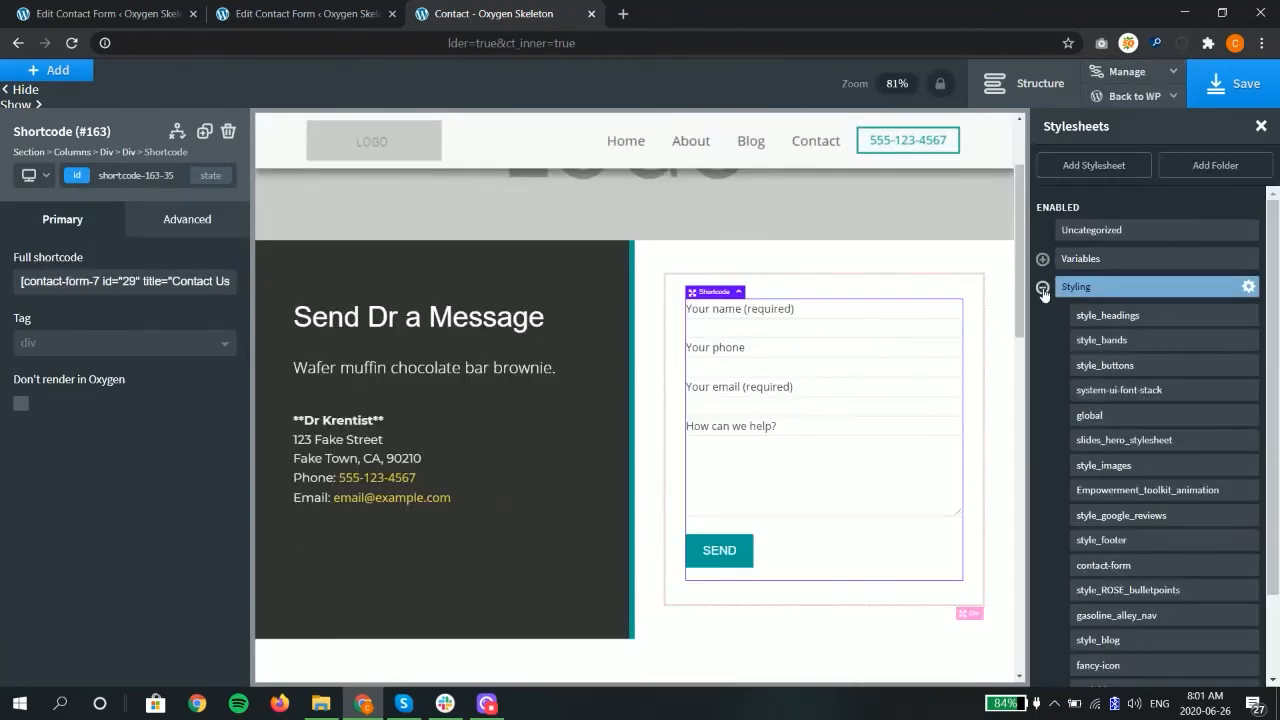
click(1104, 566)
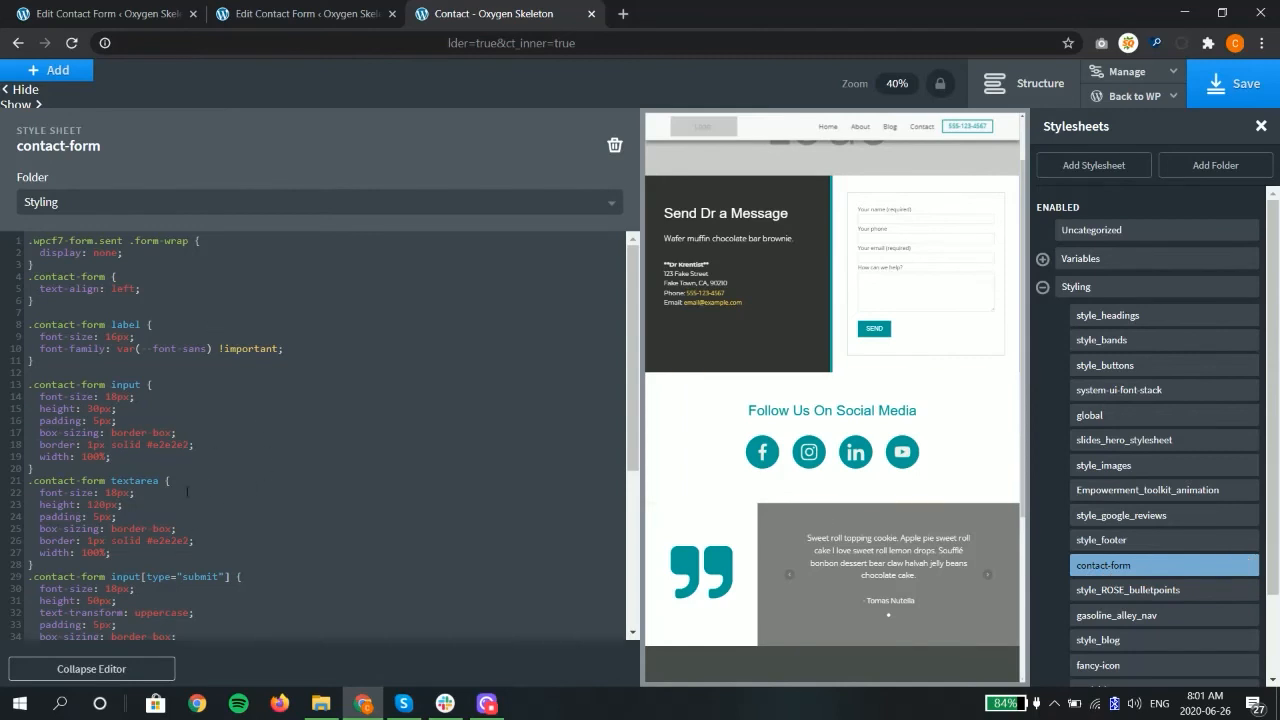
click(112, 676)
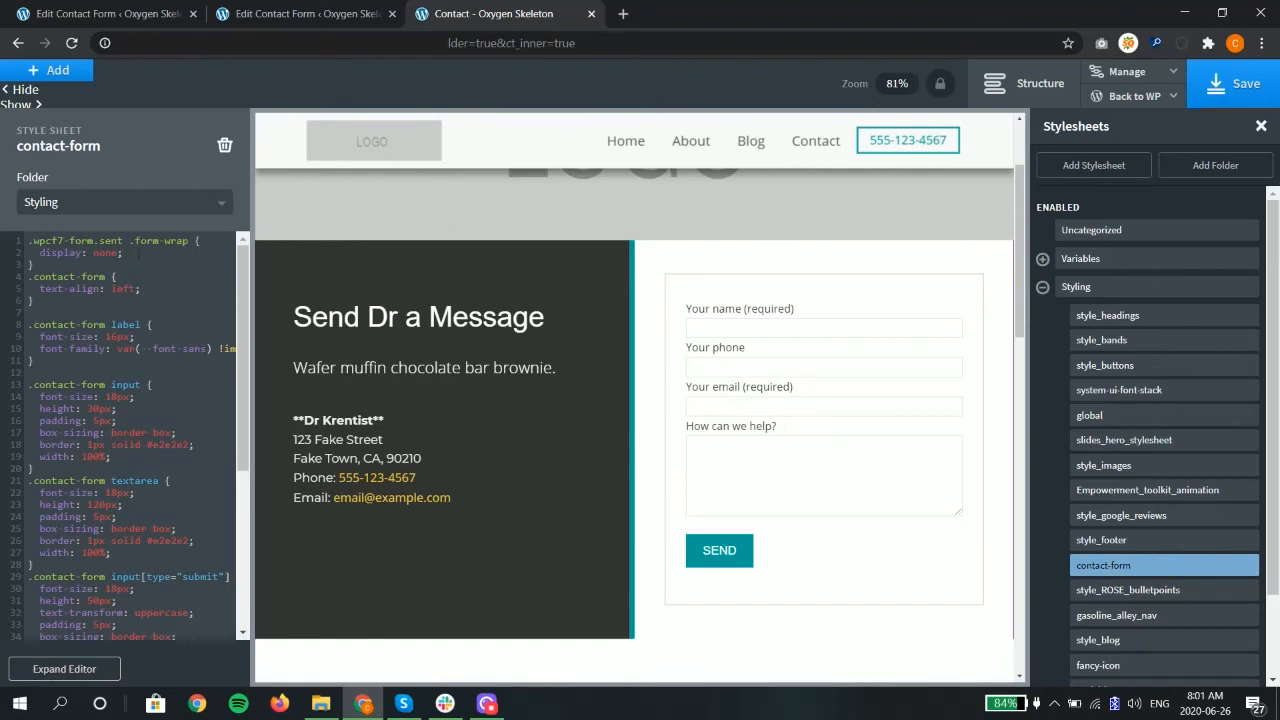
drag(134, 241, 192, 252)
drag(30, 241, 66, 242)
Step: Open the live Contact page in a new browser tab, using its address without the builder parameters
drag(411, 43, 157, 56)
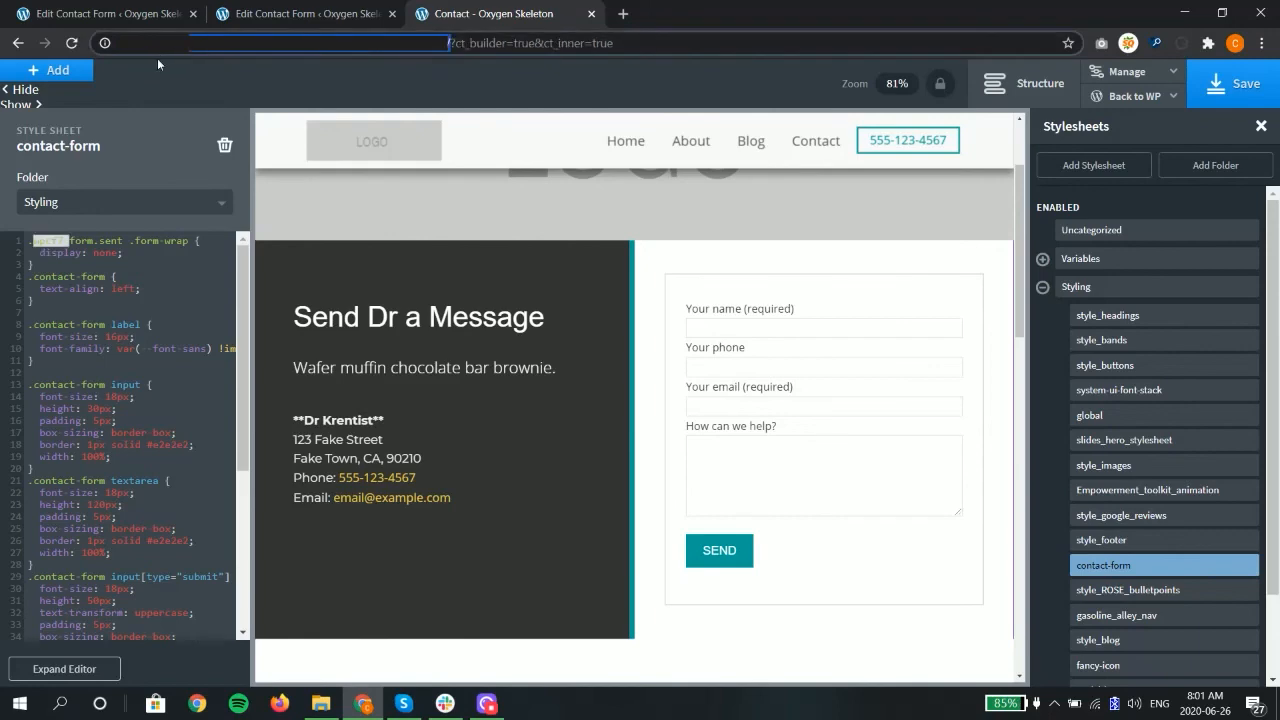
click(622, 14)
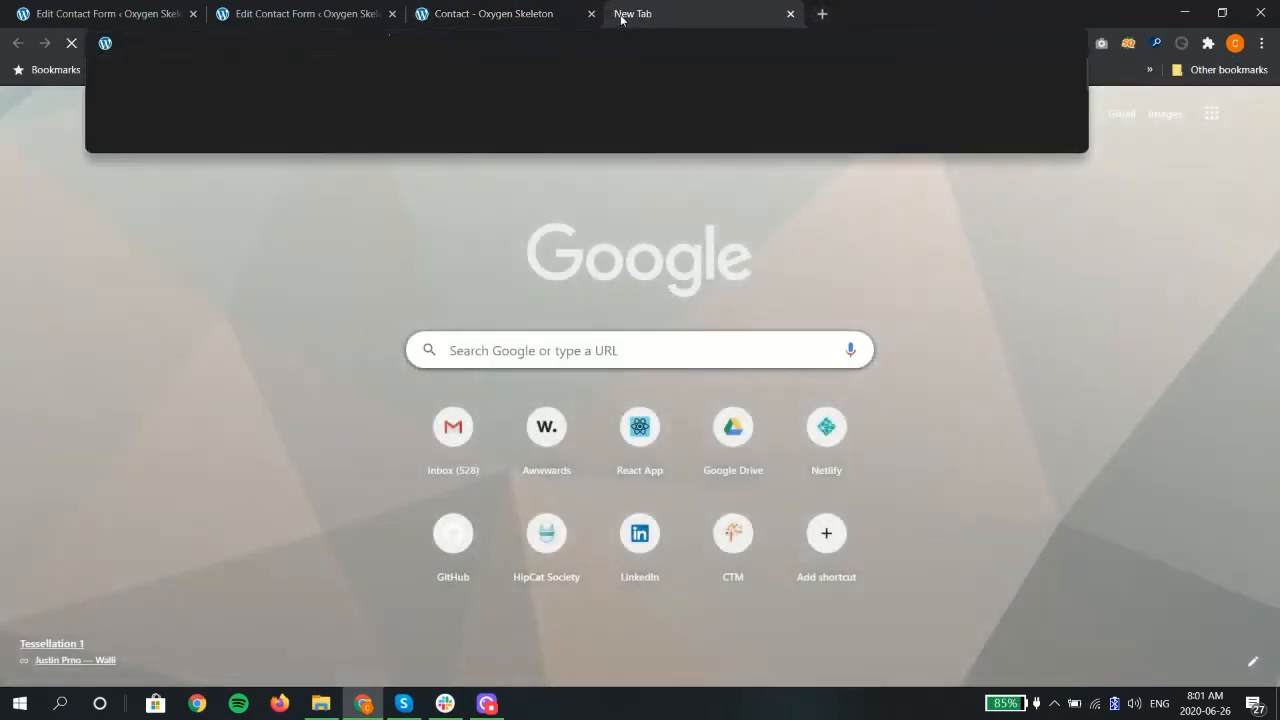
key(ctrl+v)
key(Return)
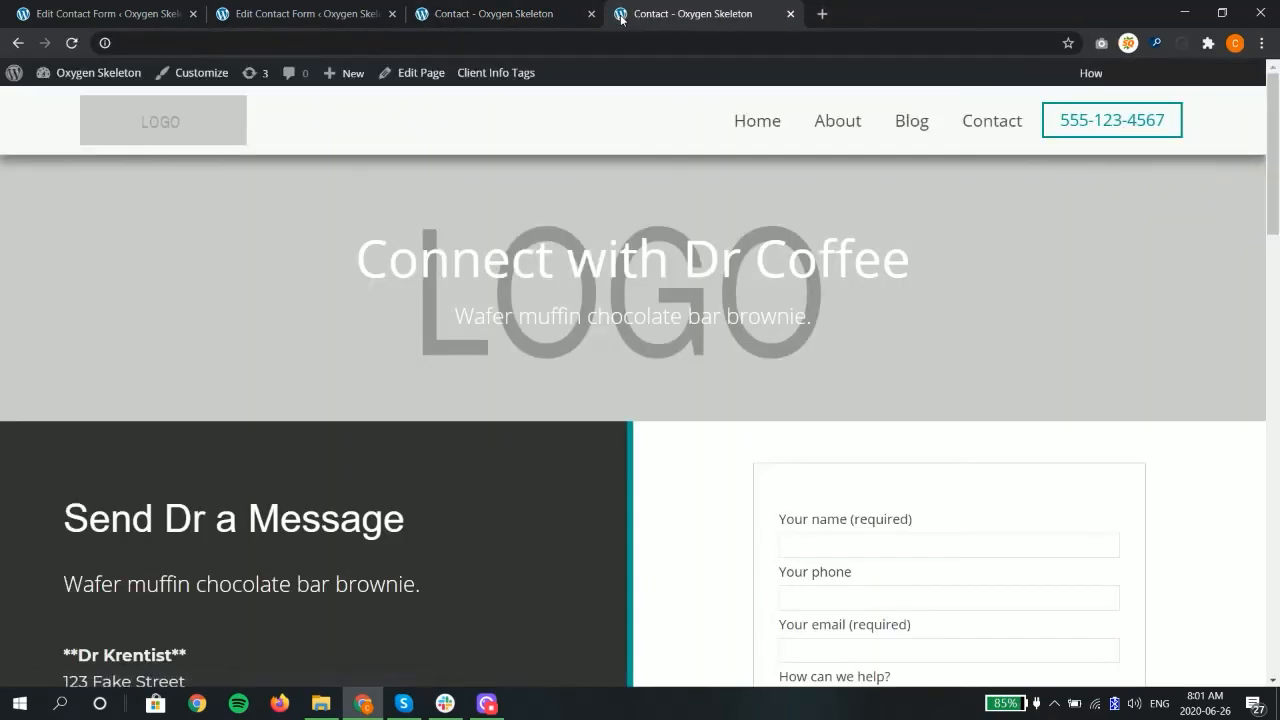
Step: Fill in the contact form with a name, phone number and e-mail address, enter "test" as the help message, and send it
scroll(800, 440, down, 2)
click(838, 384)
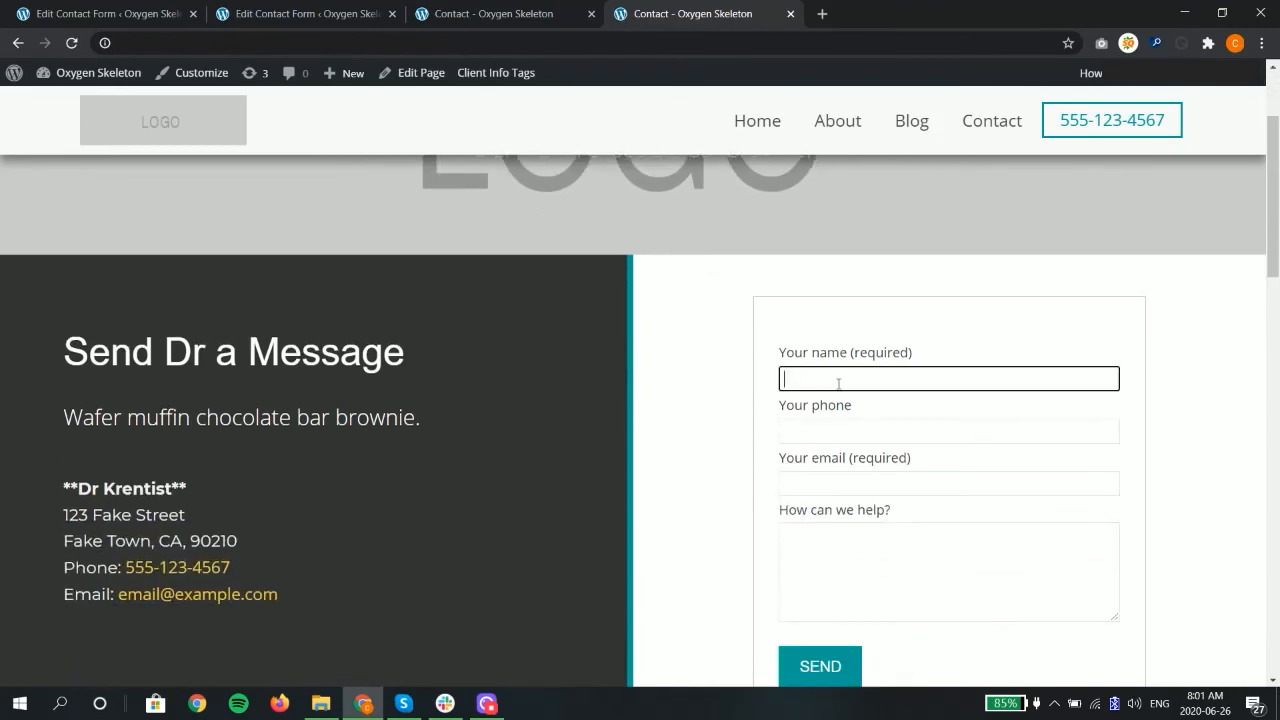
text(Curtis)
key(Tab)
text(555-)
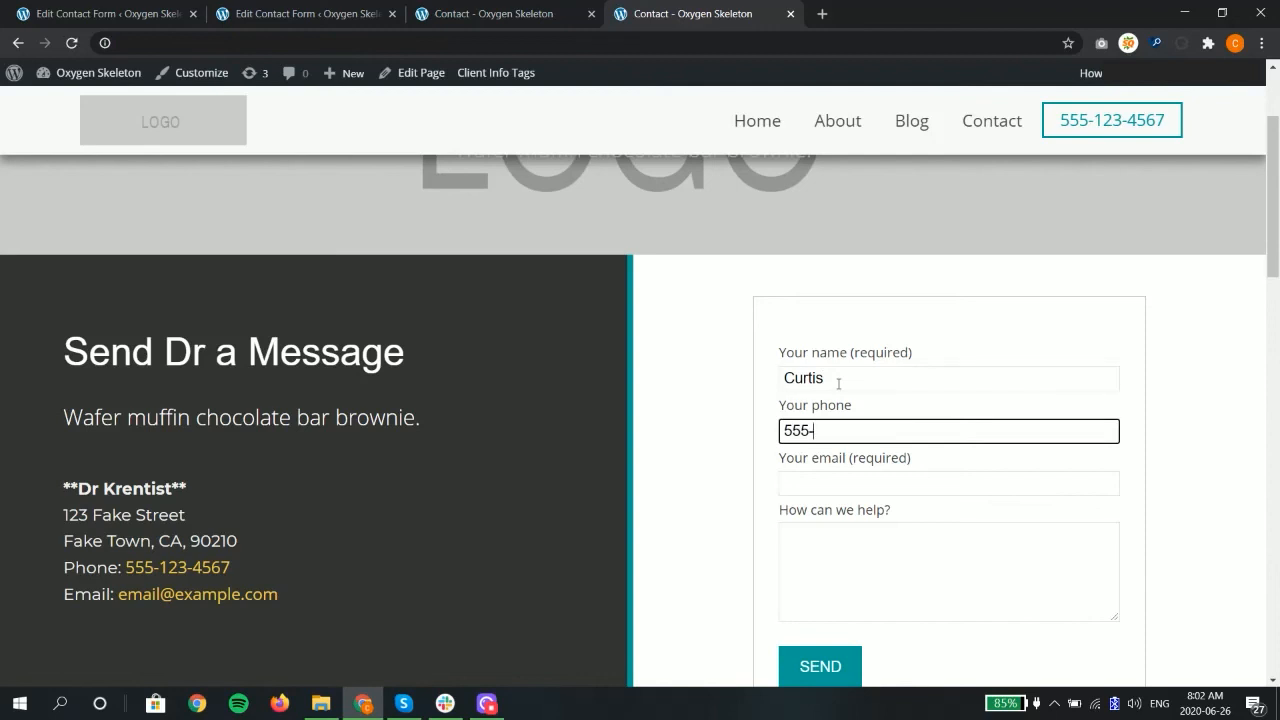
text(555-5555)
key(Tab)
text(m)
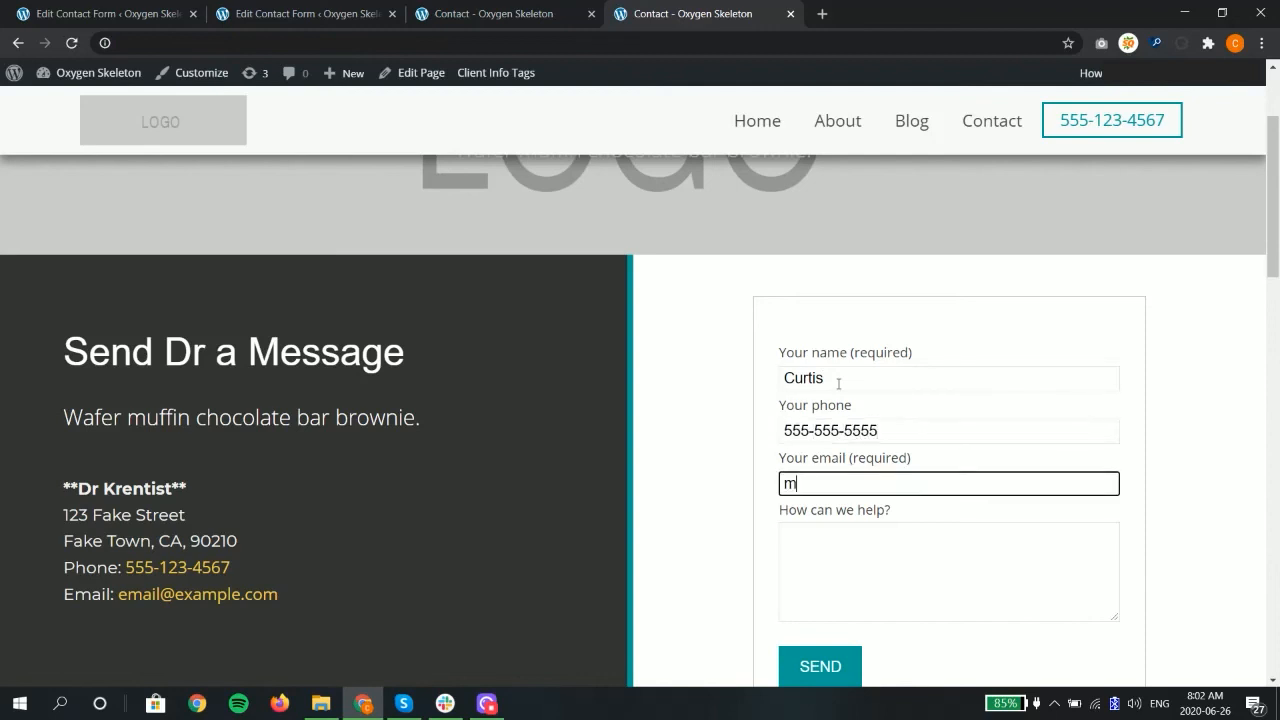
text(e@me.com)
key(Tab)
text(test)
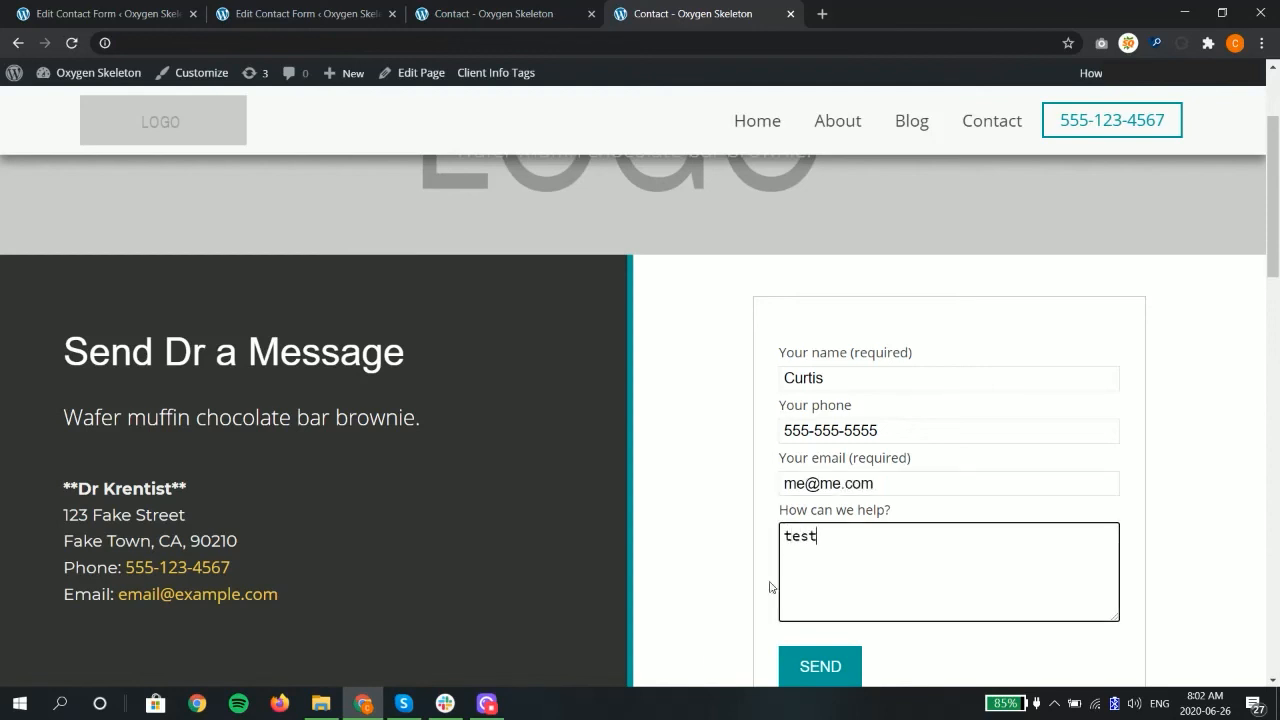
click(816, 680)
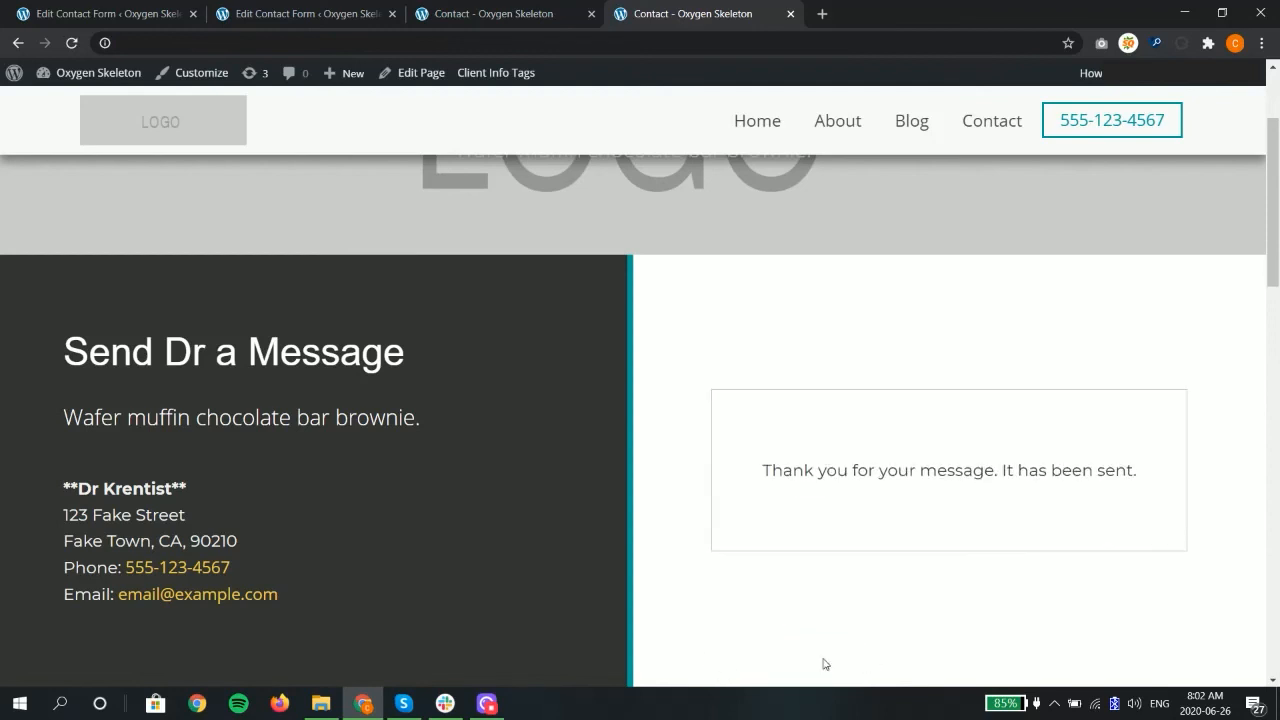